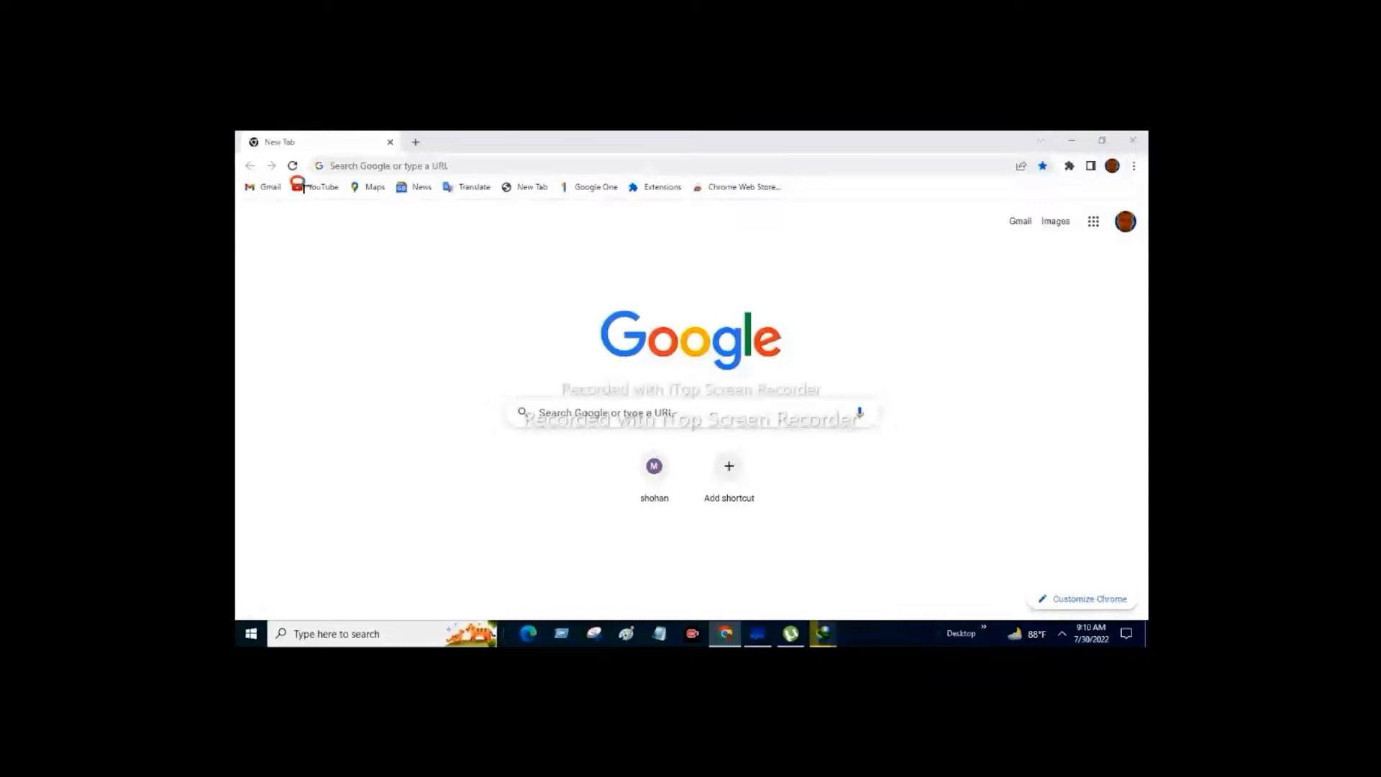
Step: Open YouTube from the bookmarks and start signing in
left_click_drag(304, 188, 347, 205)
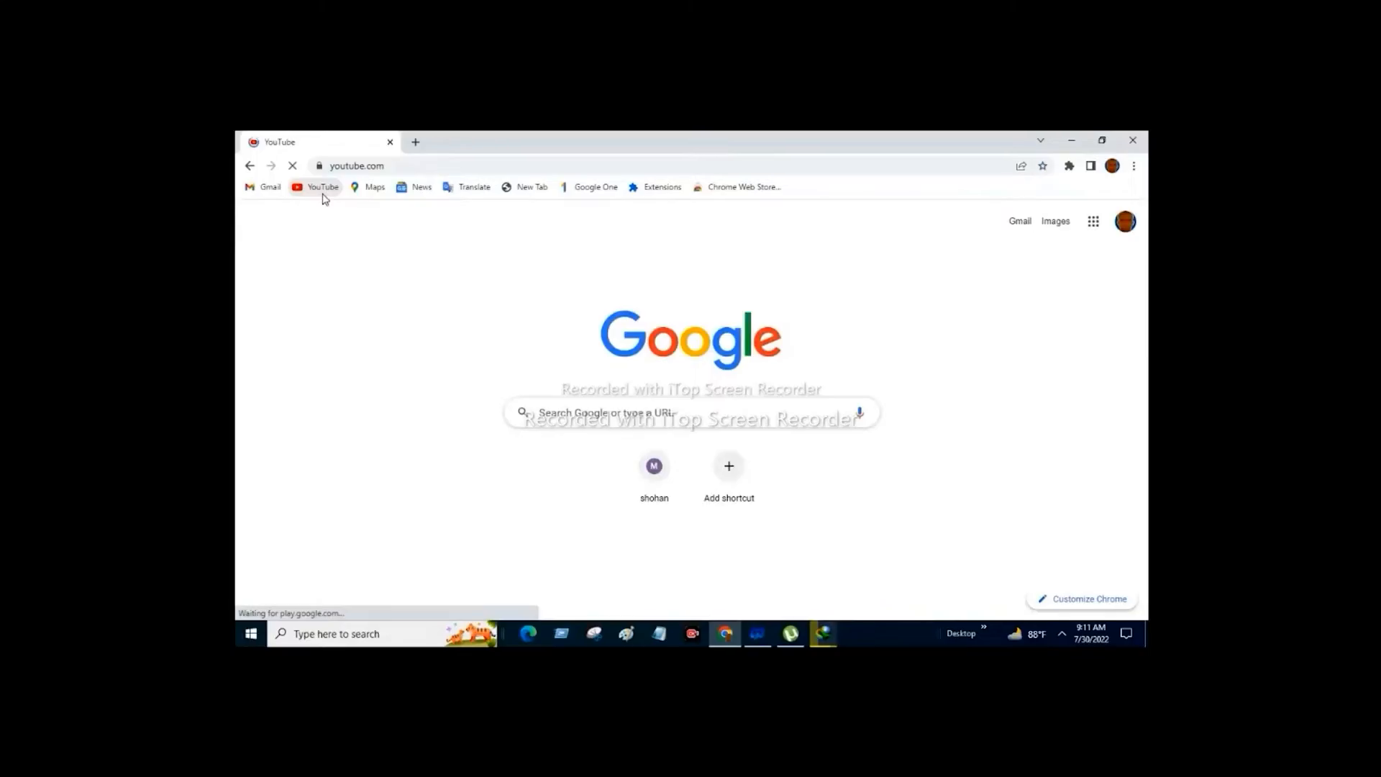
left_click(323, 187)
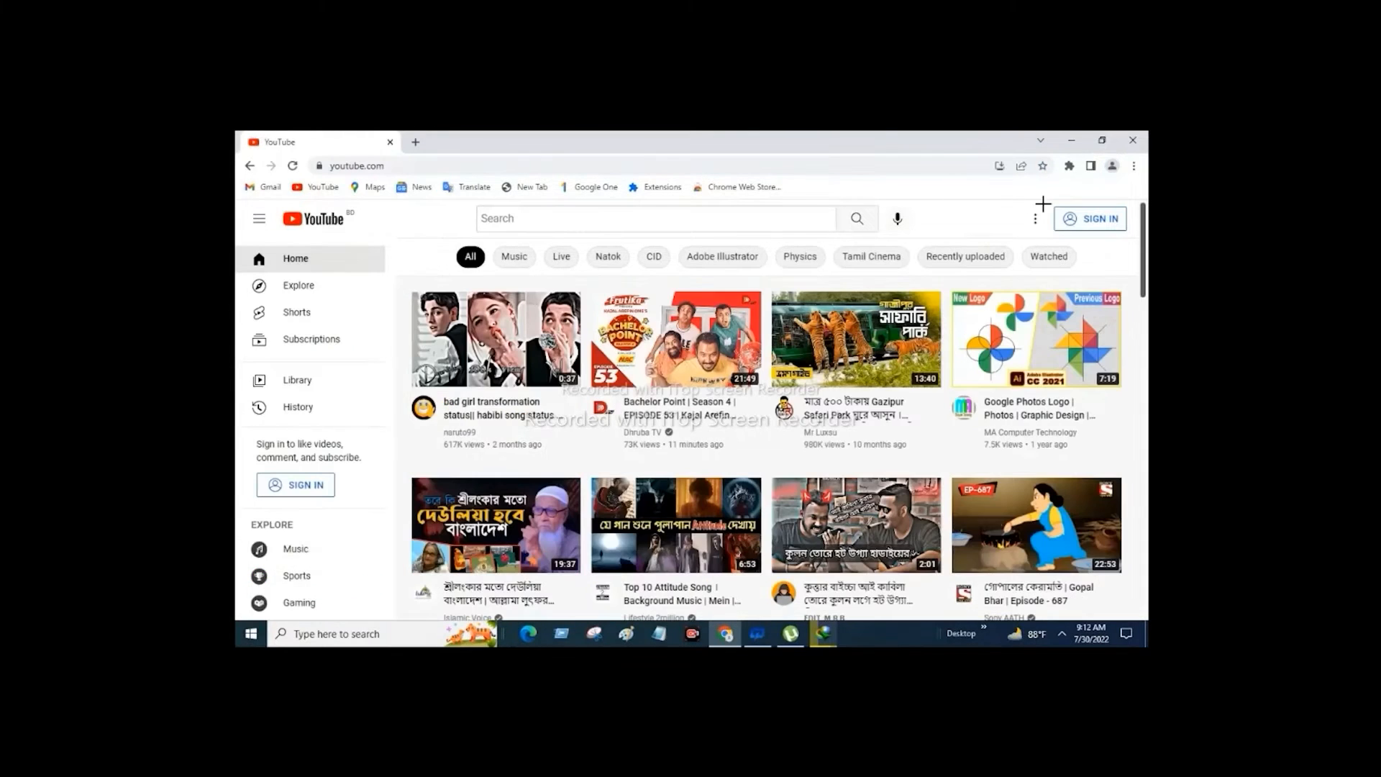
left_click_drag(1071, 215, 1130, 236)
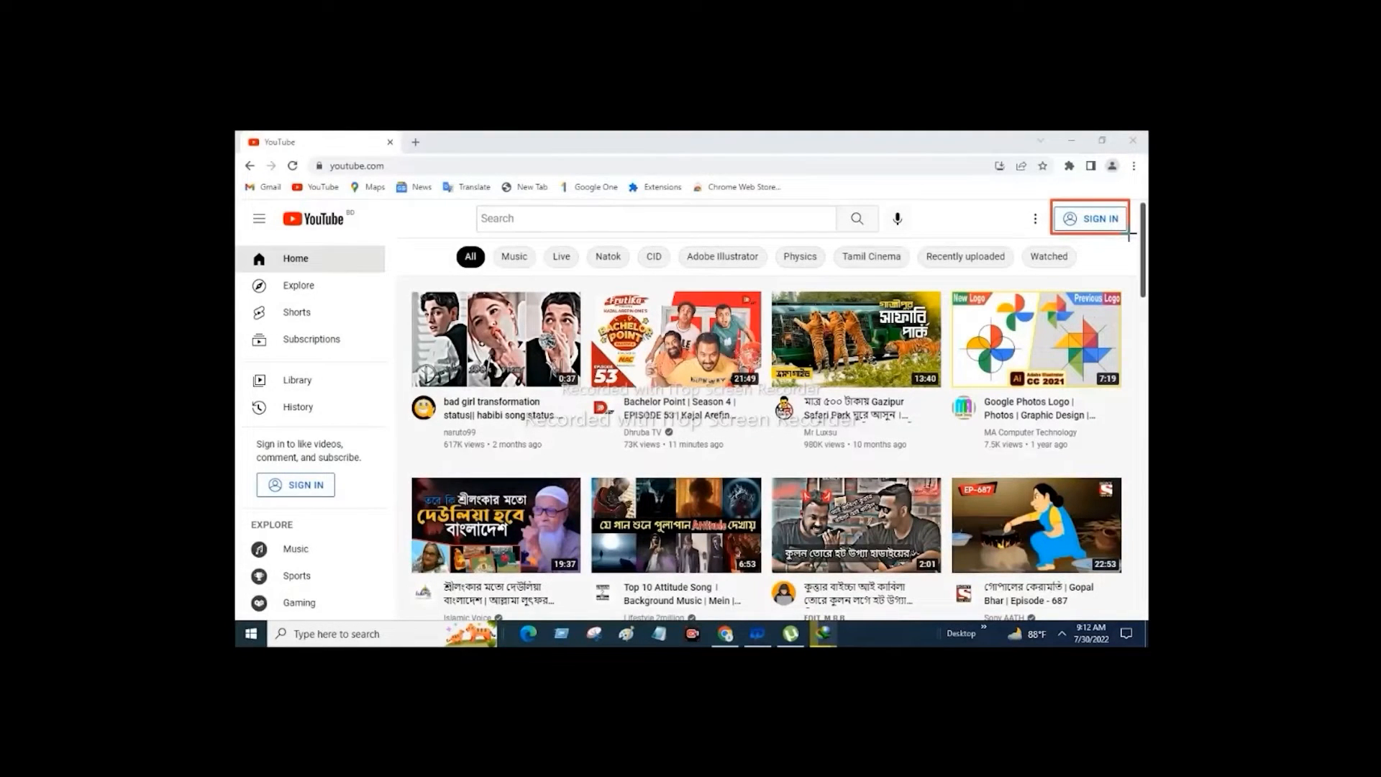
left_click(1092, 220)
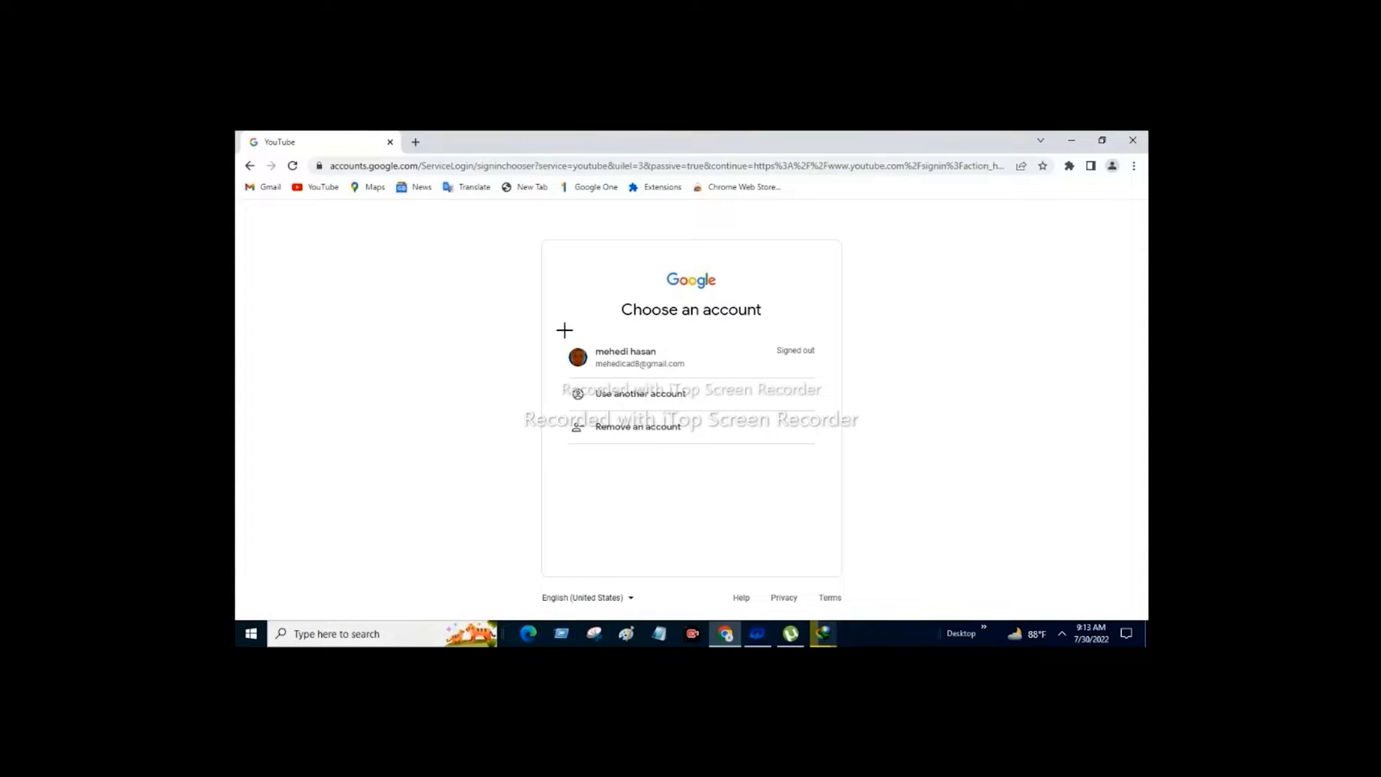
Step: Choose to use another Google account, enter the account's email address and continue to the password page
left_click_drag(564, 331, 694, 373)
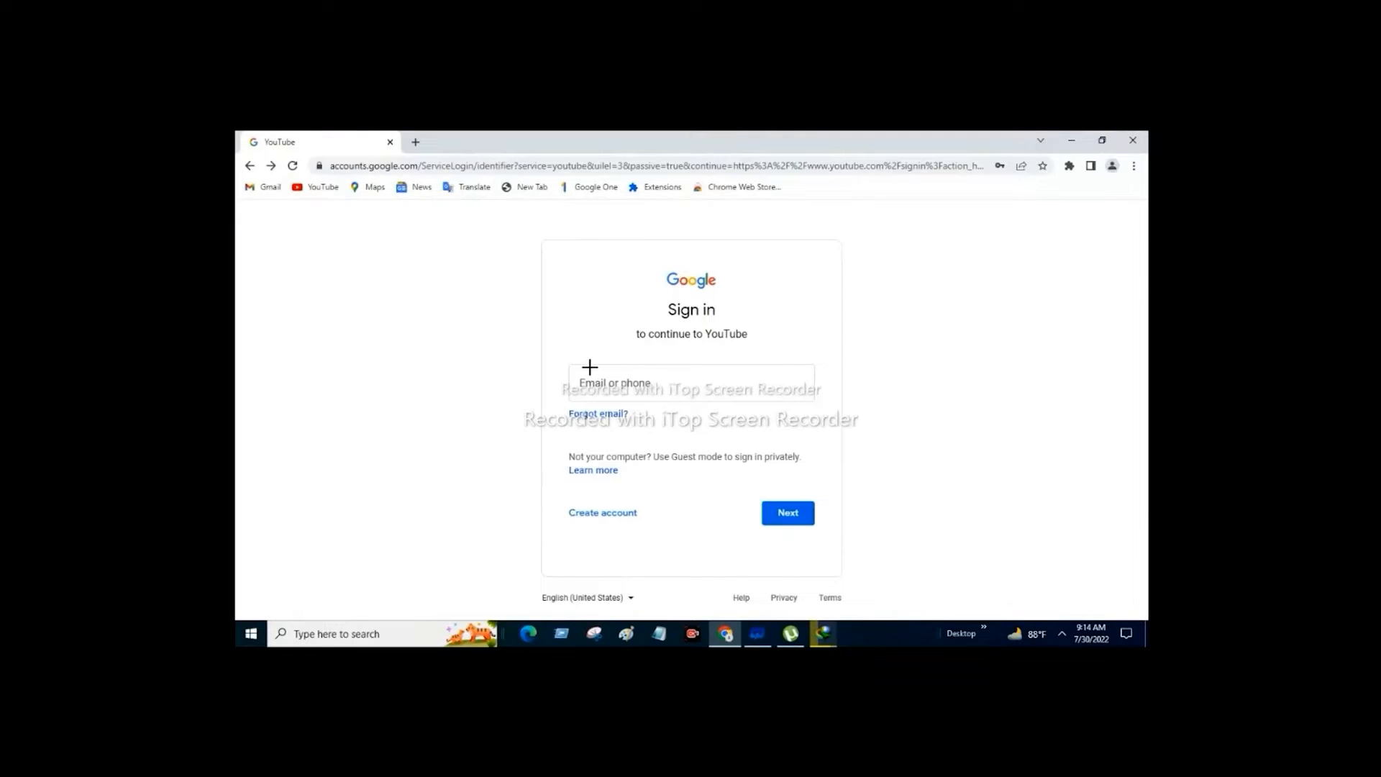
mouse_move(569, 366)
left_mouse_down()
mouse_move(657, 395)
mouse_move(811, 399)
left_mouse_up()
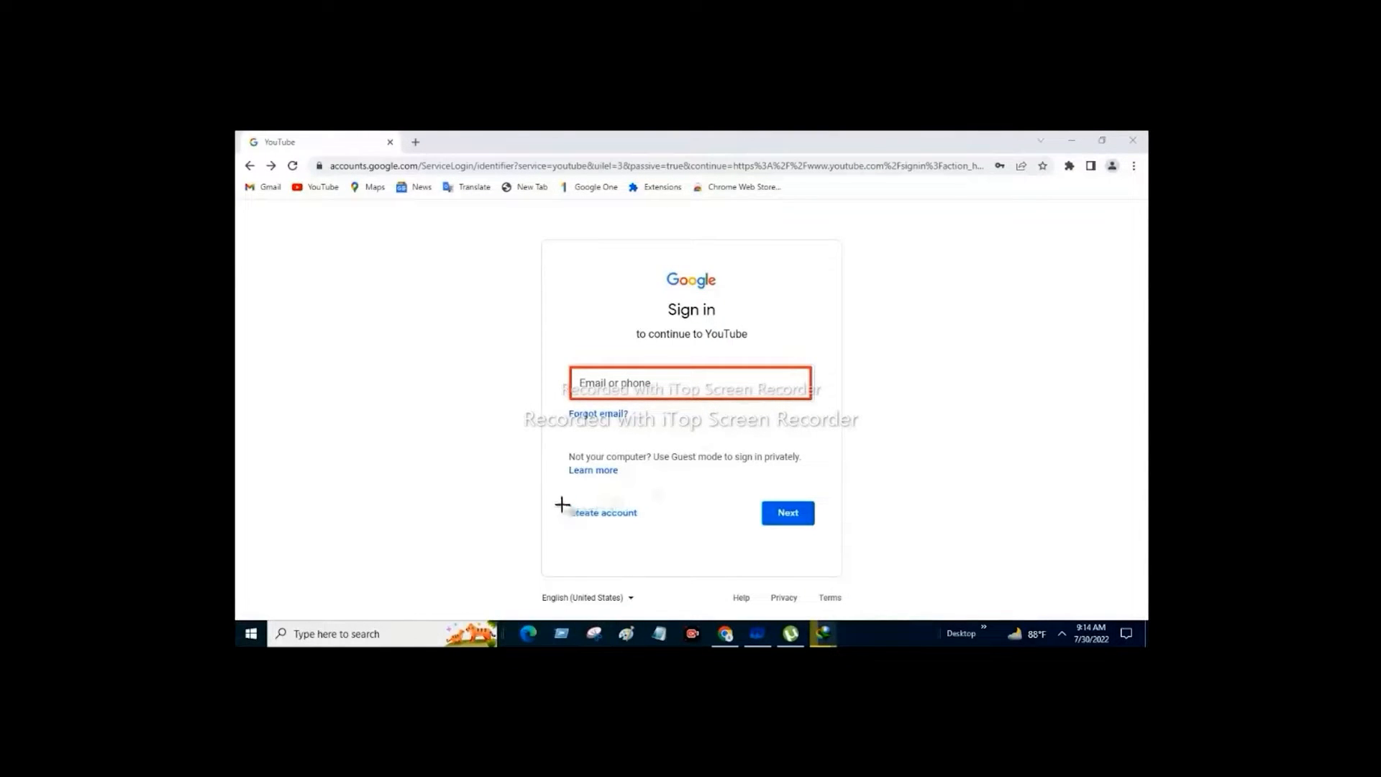
left_click_drag(559, 502, 644, 526)
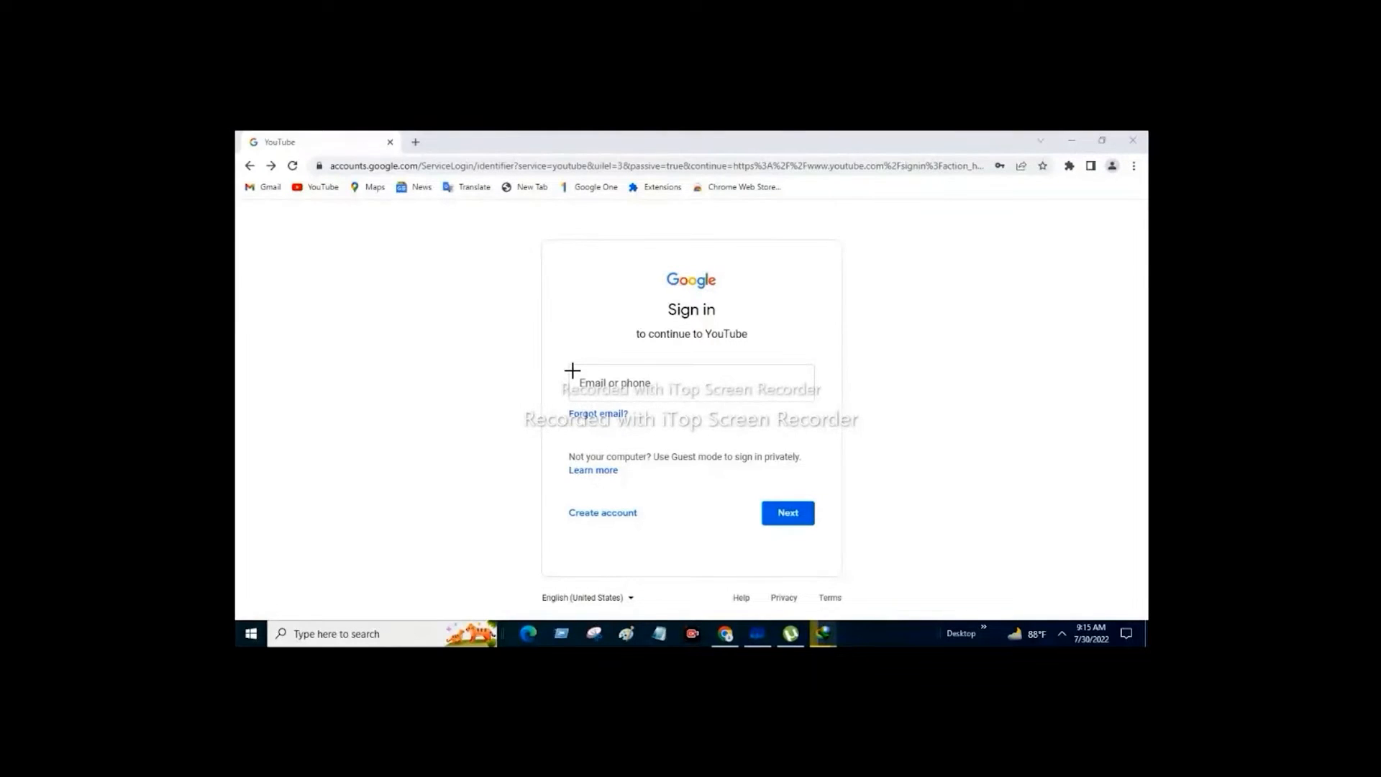
mouse_move(573, 371)
left_mouse_down()
mouse_move(628, 392)
mouse_move(779, 396)
left_mouse_up()
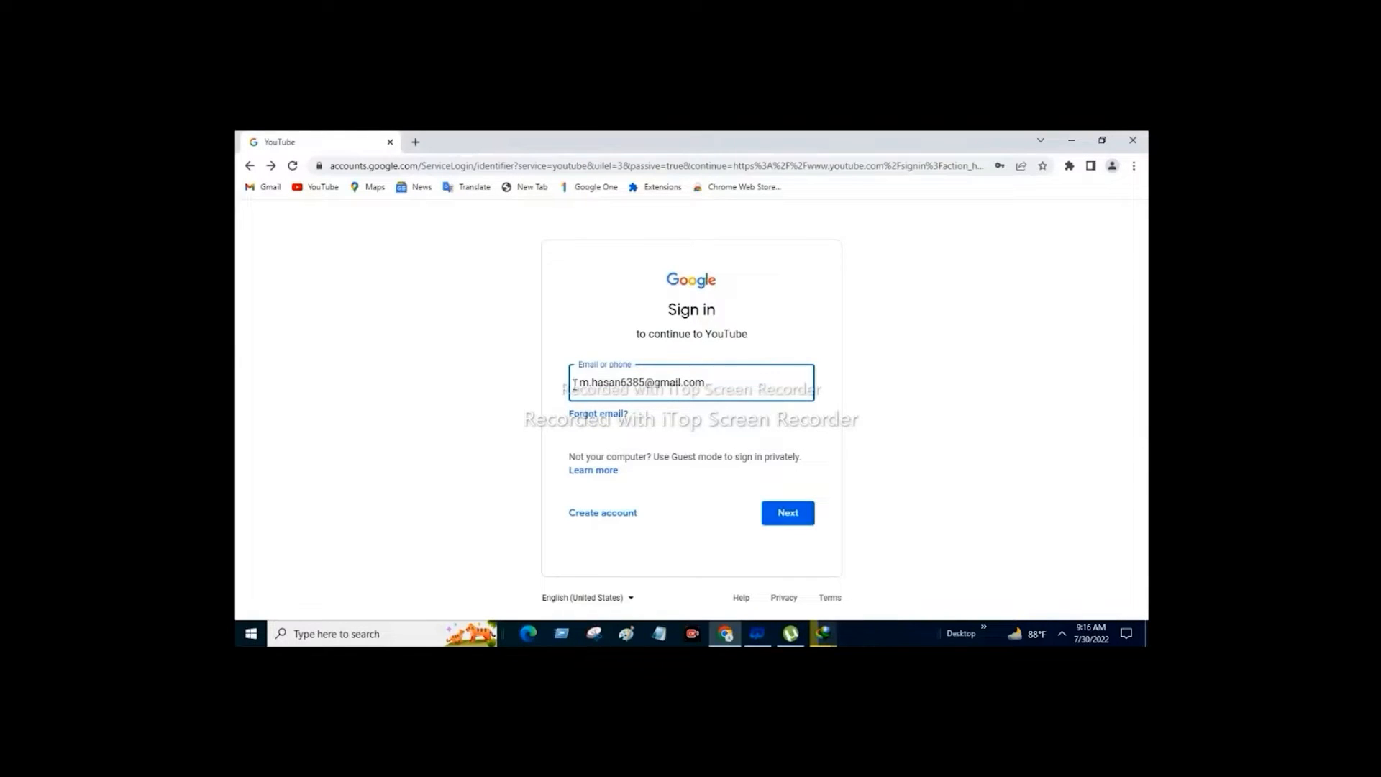
left_click(789, 518)
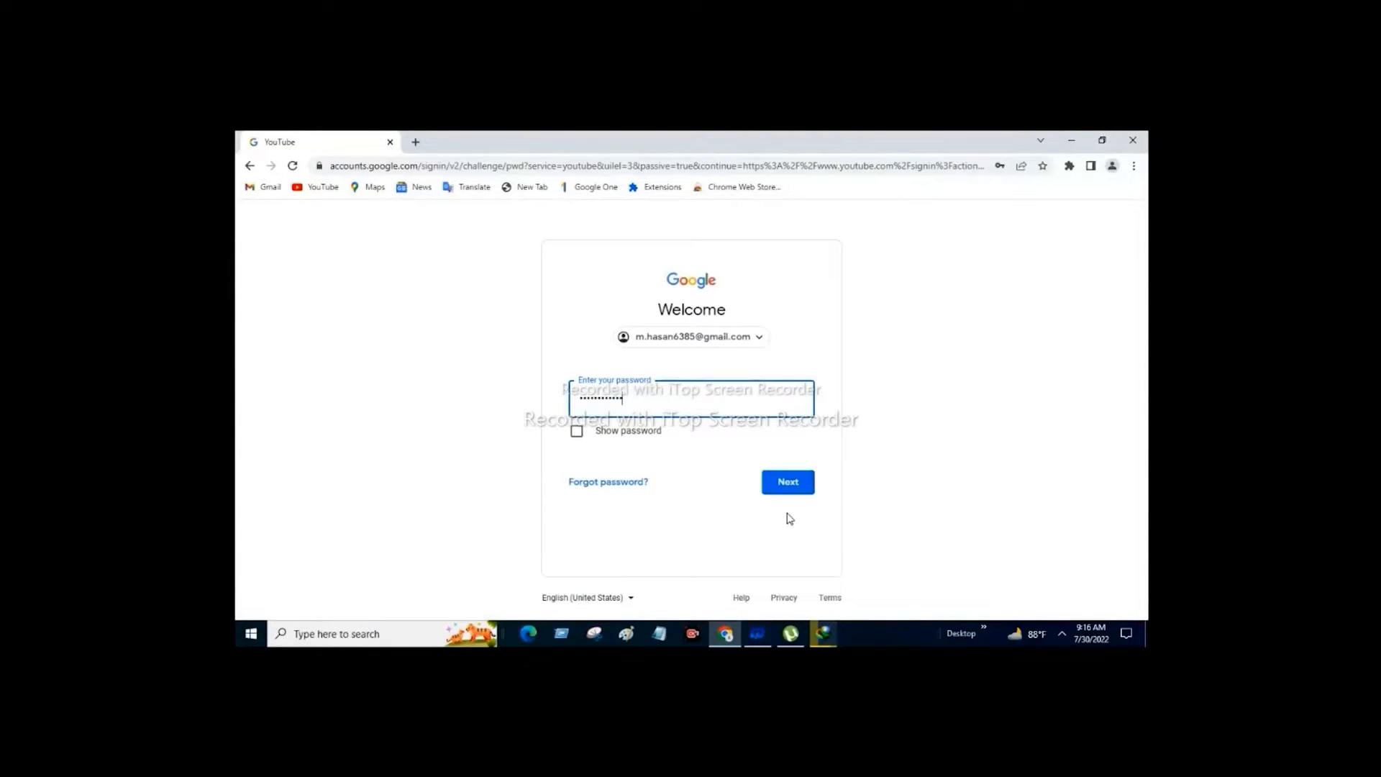
Step: Clear the pre-filled entry from the account password field
double_click(586, 395)
key("BackSpace")
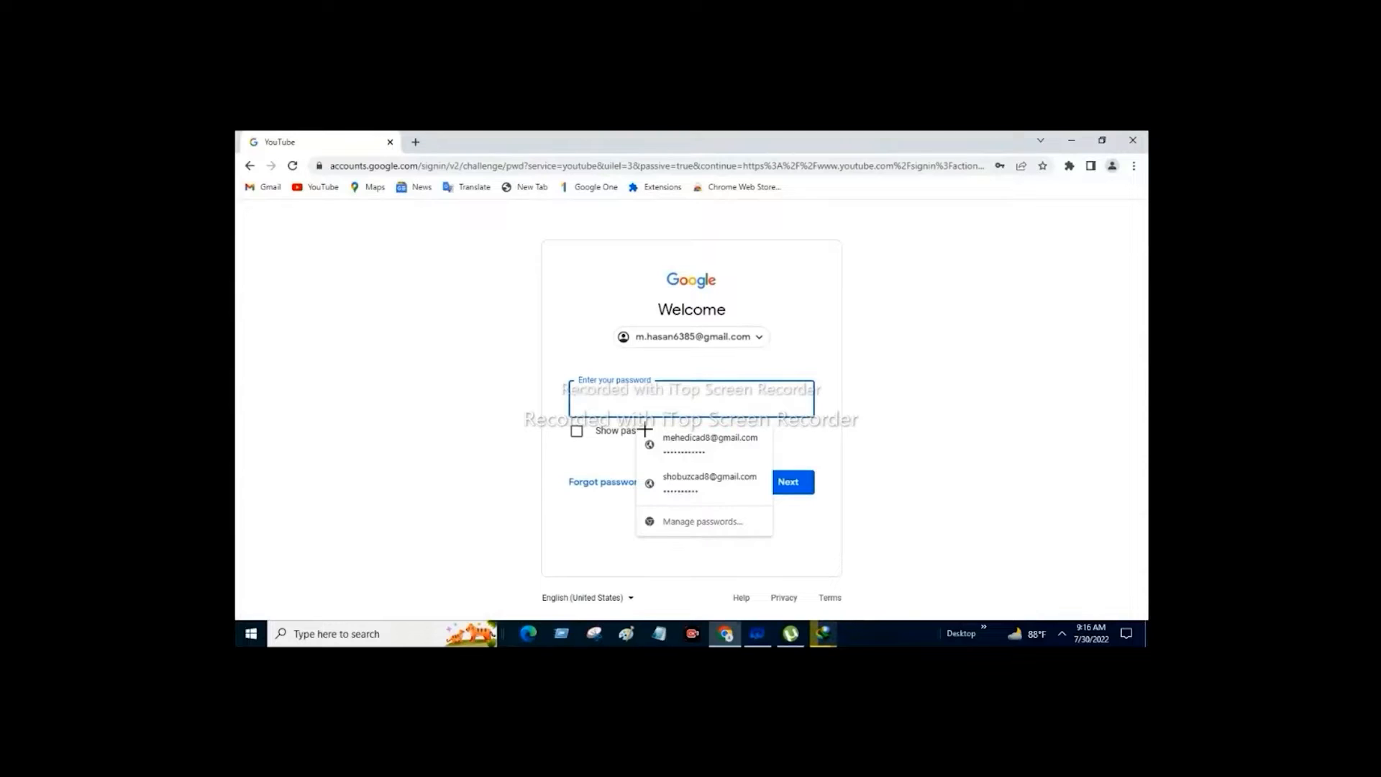
left_click(645, 429)
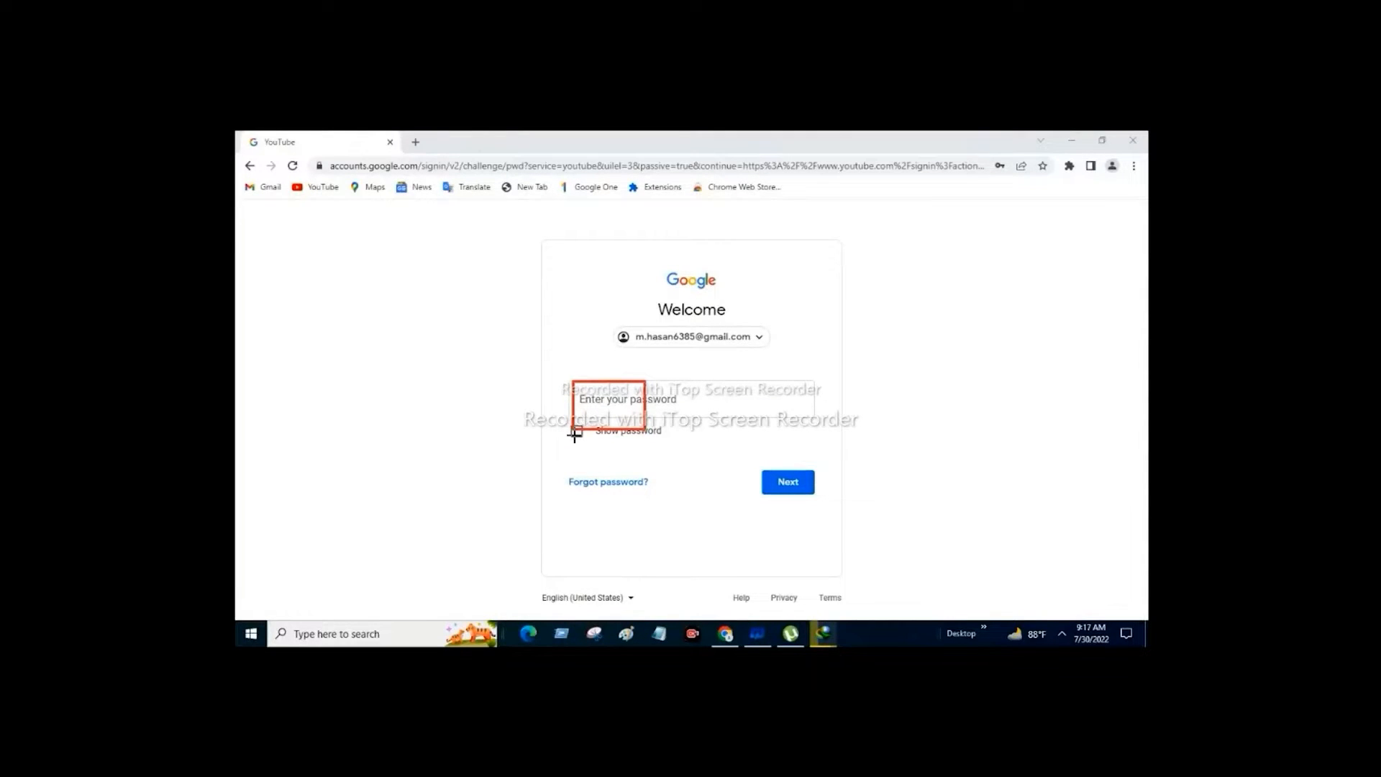
key("Escape")
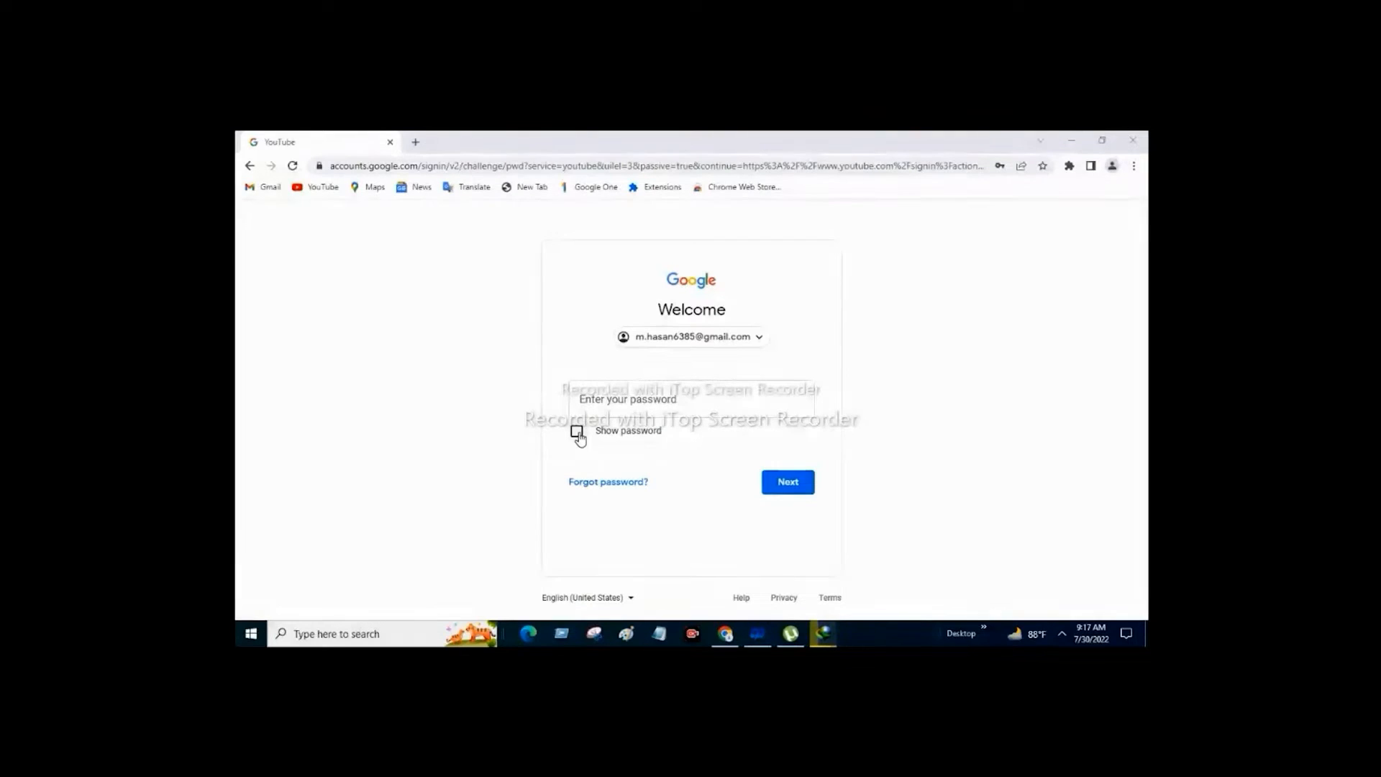
Step: Try the Show password option with test characters in the password field, then erase them and turn the option off
left_click(578, 434)
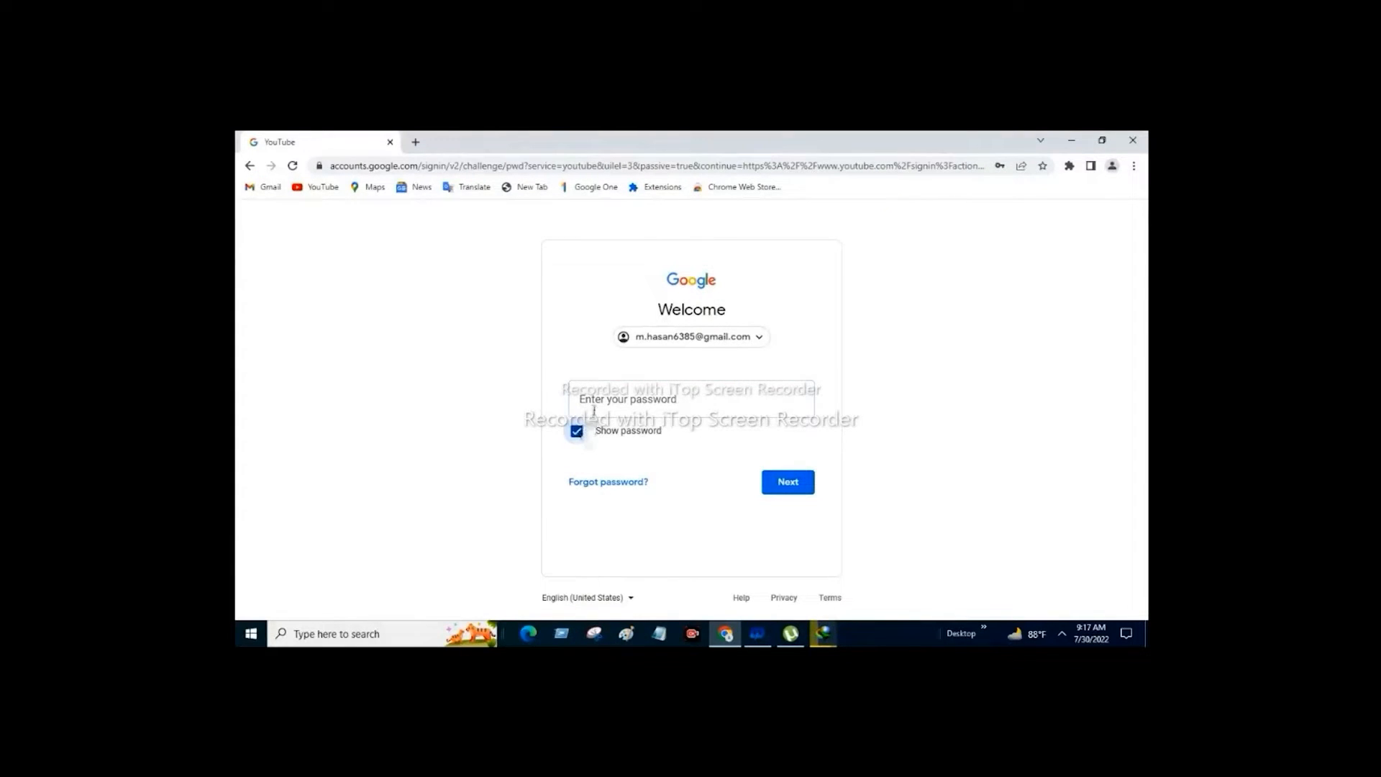
left_click(594, 406)
type("jjj")
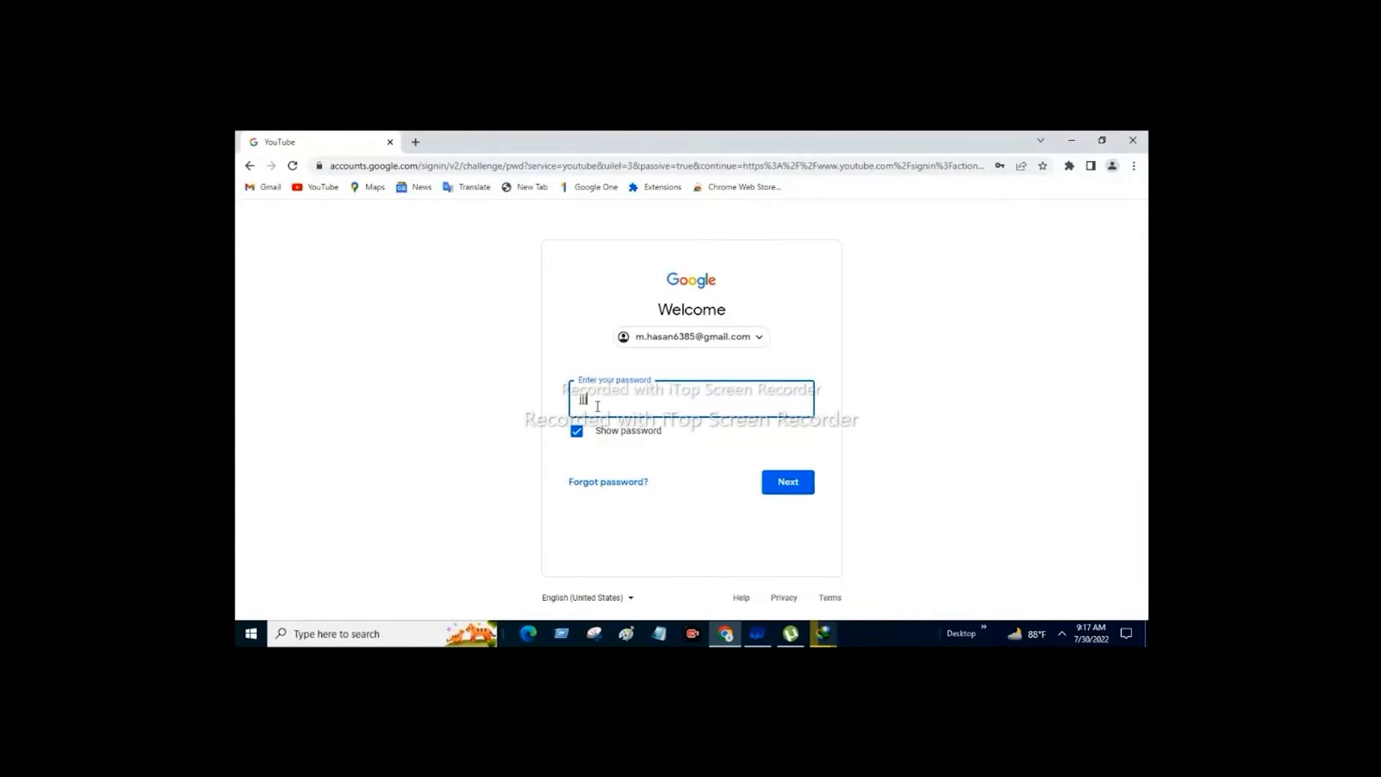
key("BackSpace")
key("BackSpace")
key("BackSpace")
left_click(597, 411)
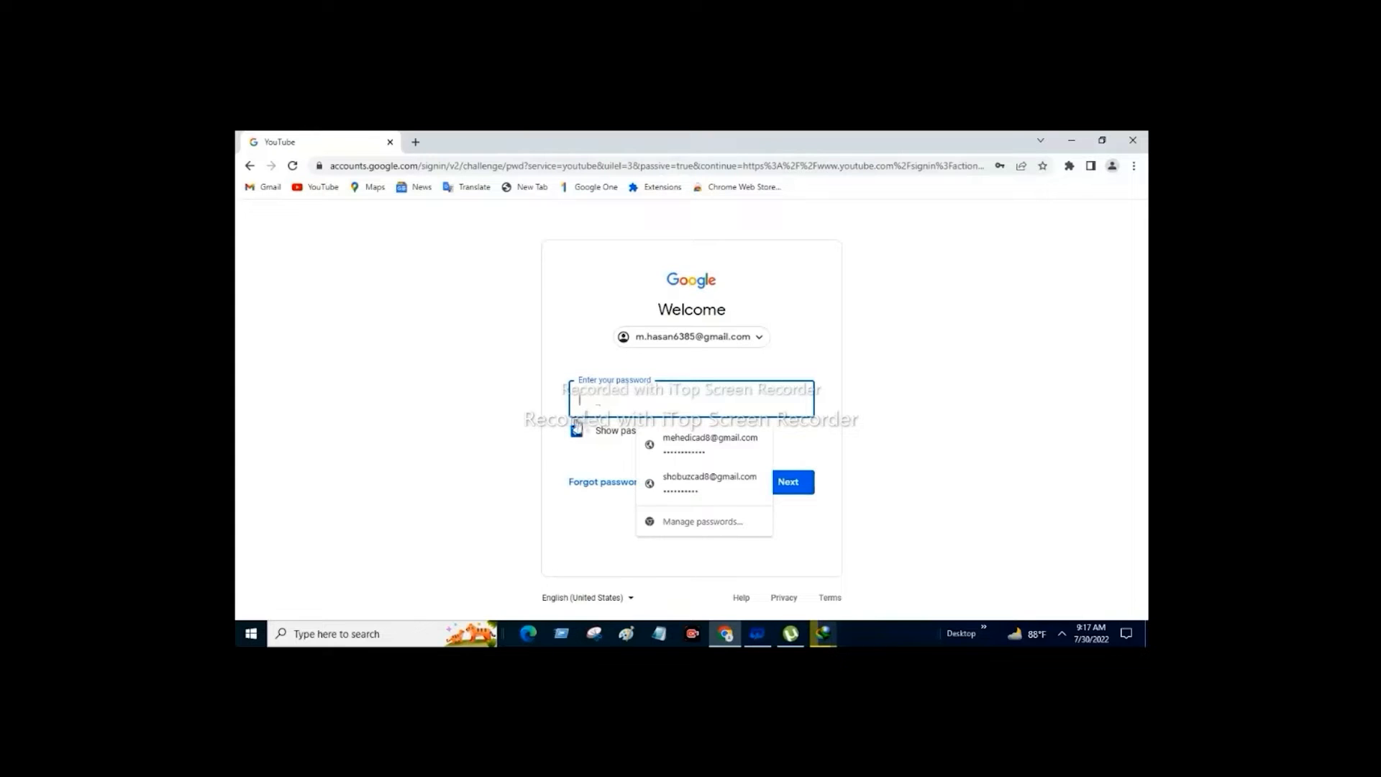
left_click(577, 432)
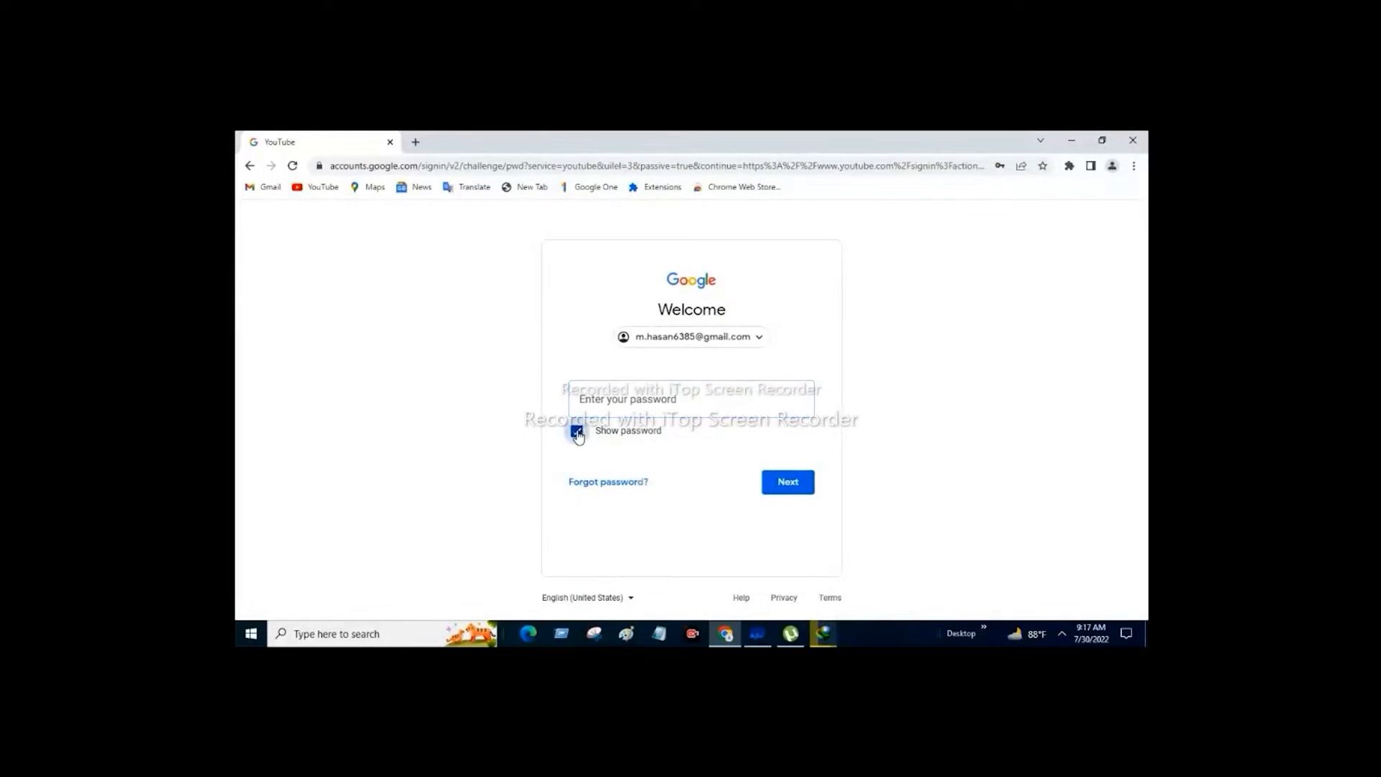
Step: Enter the account password and complete the sign-in to YouTube
left_click(600, 403)
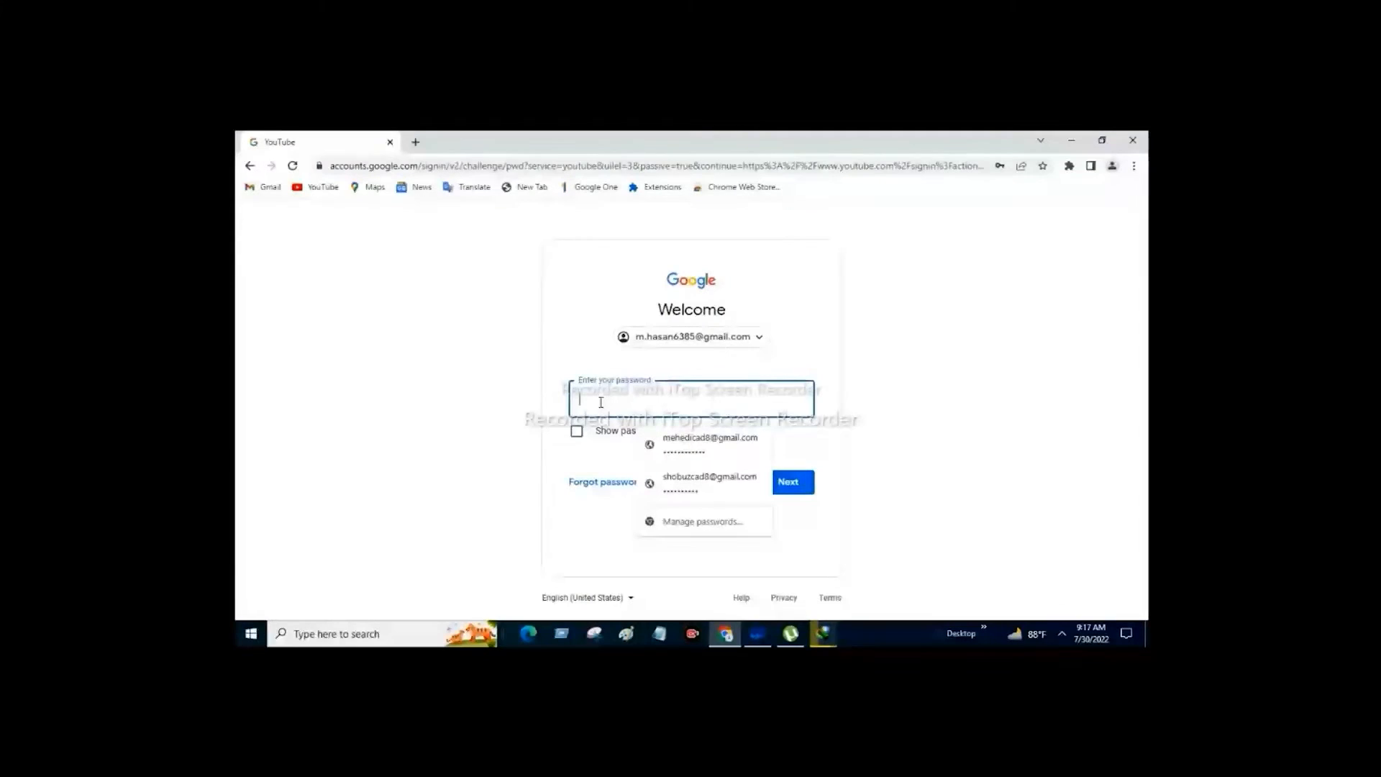
type("•••••••••••")
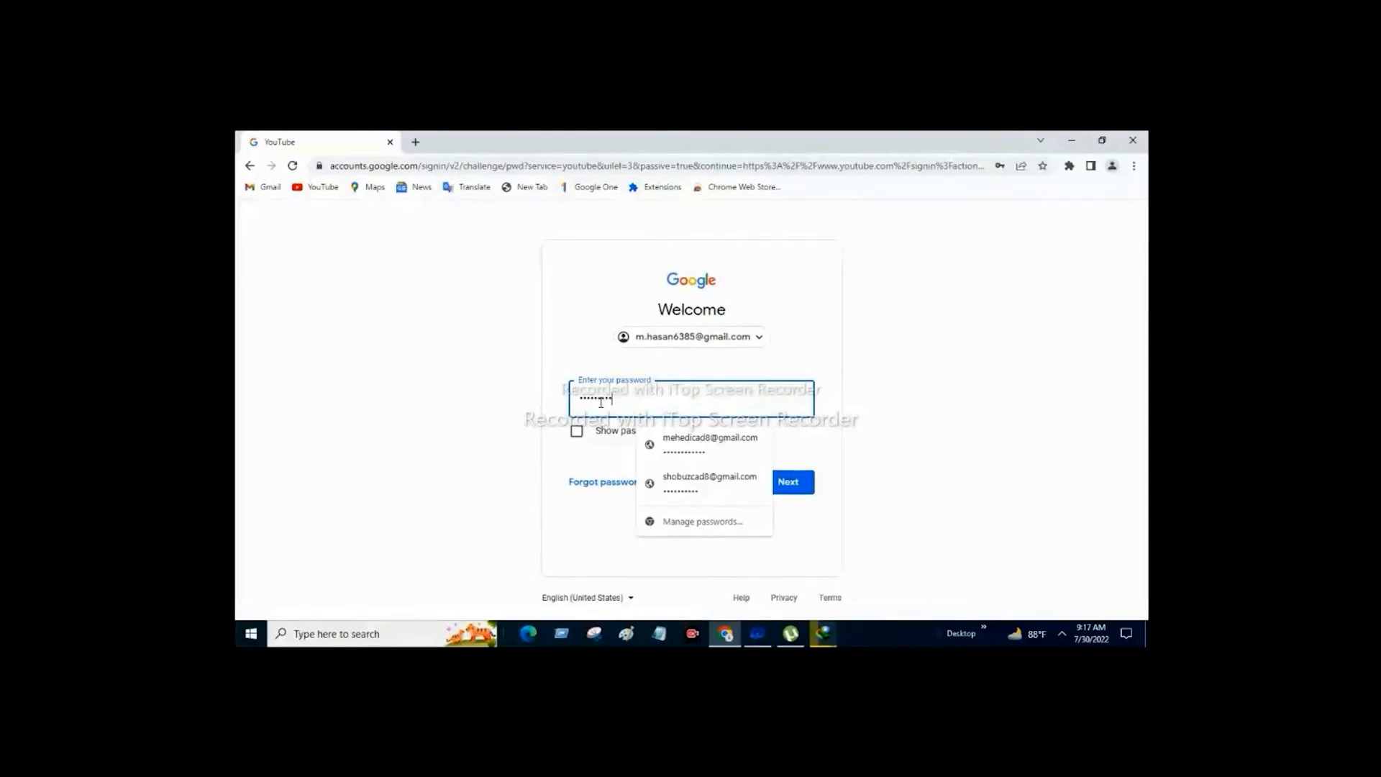
type("•")
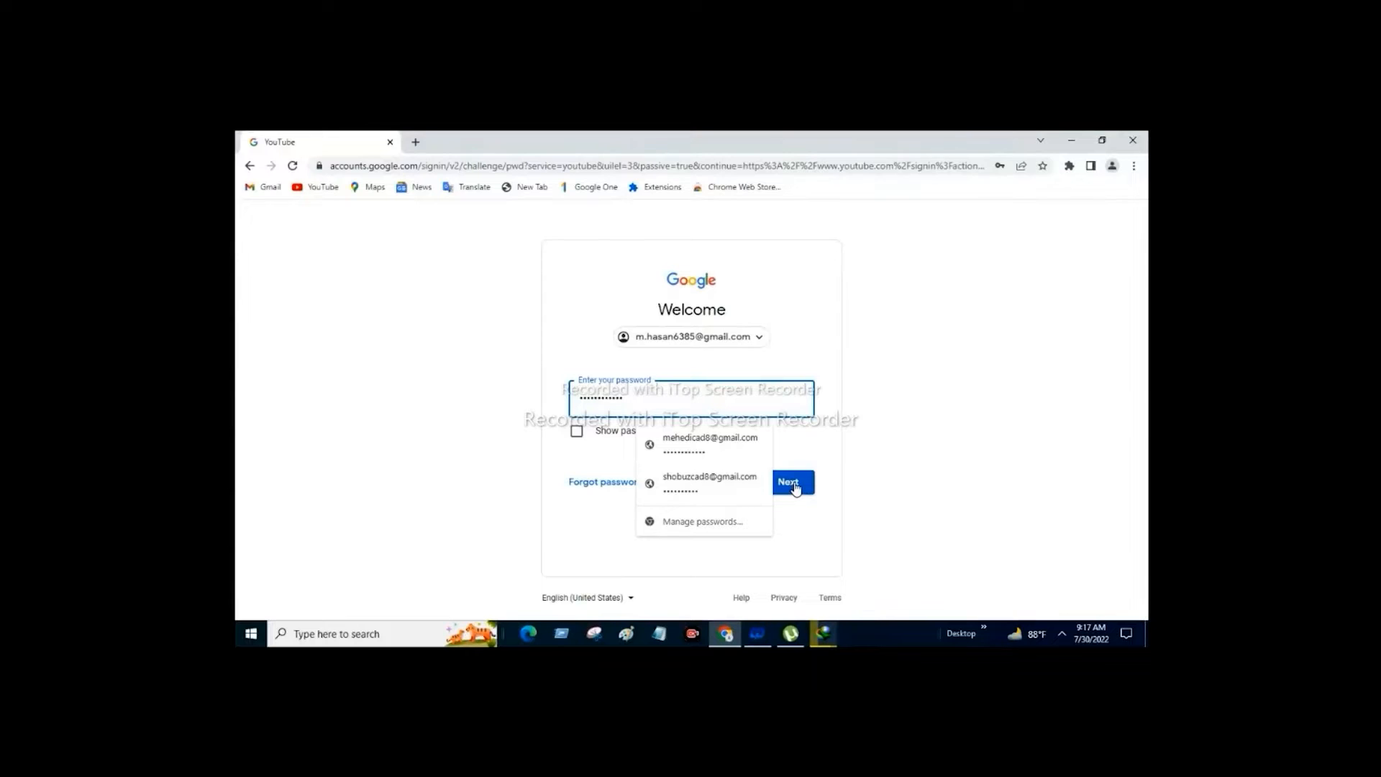
left_click(796, 489)
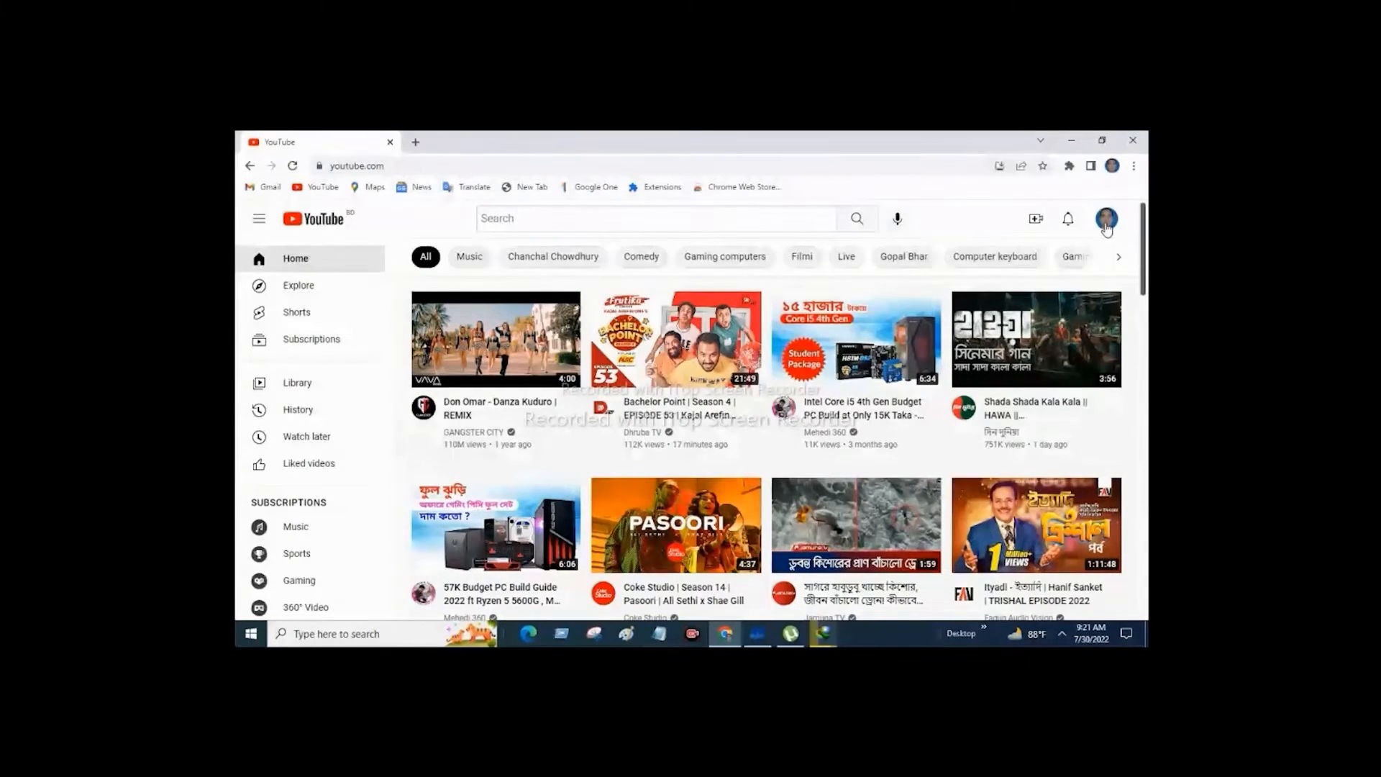
Step: Start creating a channel for the signed-in YouTube account
left_click(1107, 223)
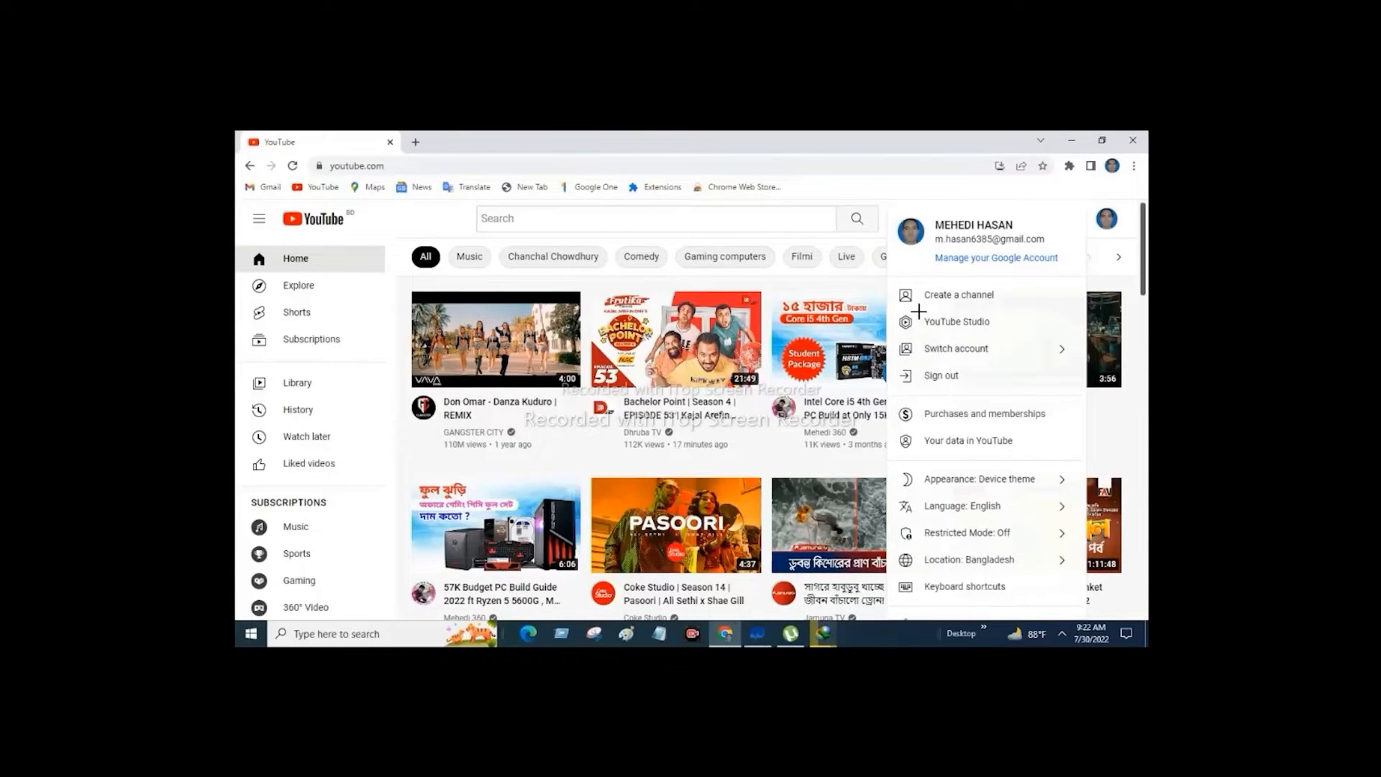
left_click_drag(919, 312, 996, 335)
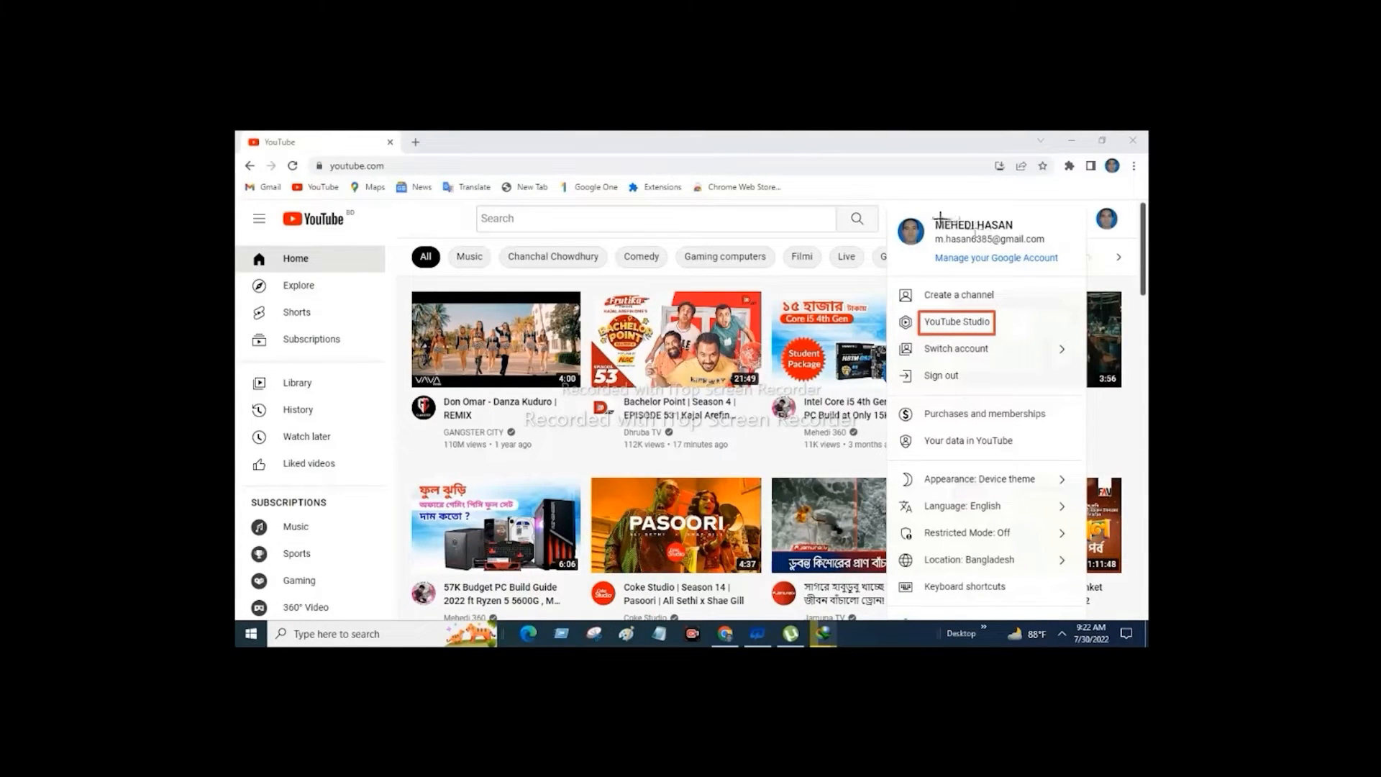
left_click_drag(930, 217, 1024, 231)
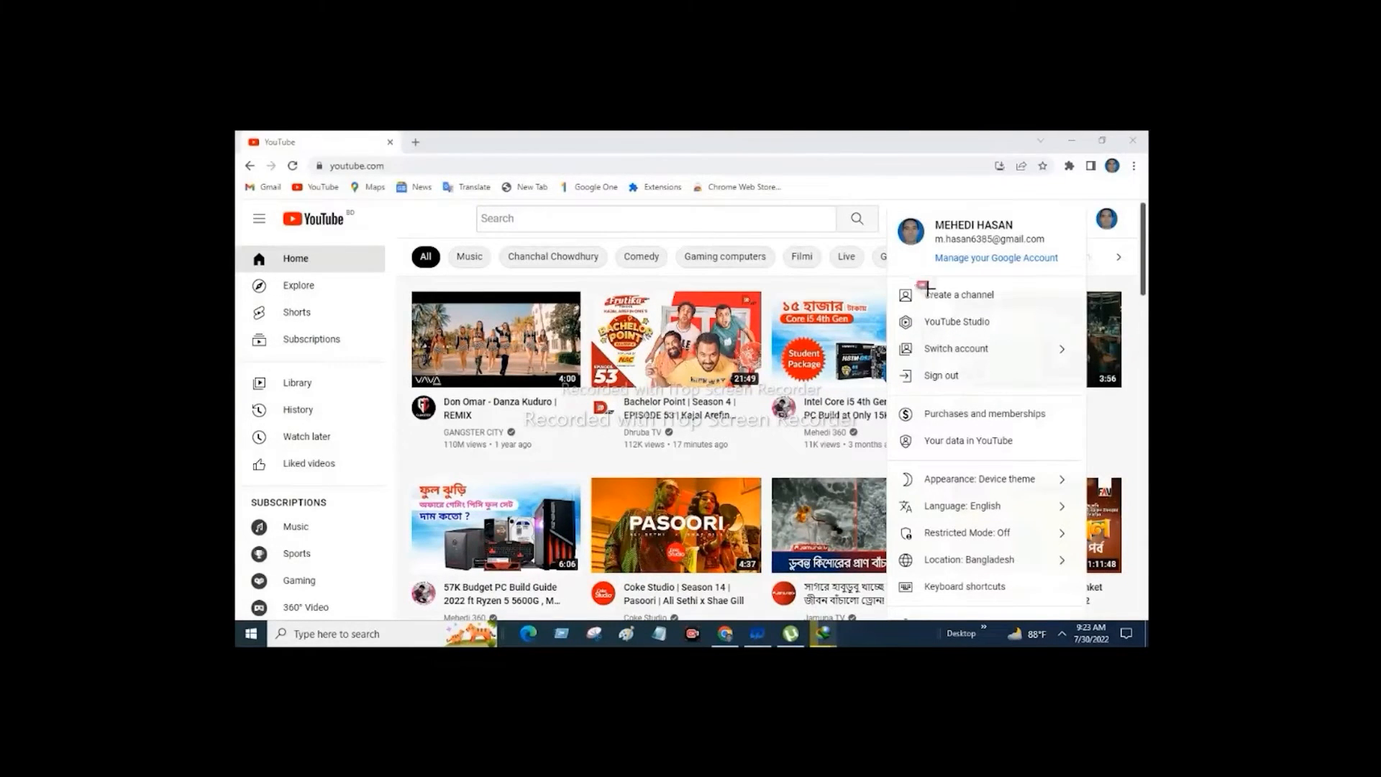
left_click_drag(917, 281, 1008, 307)
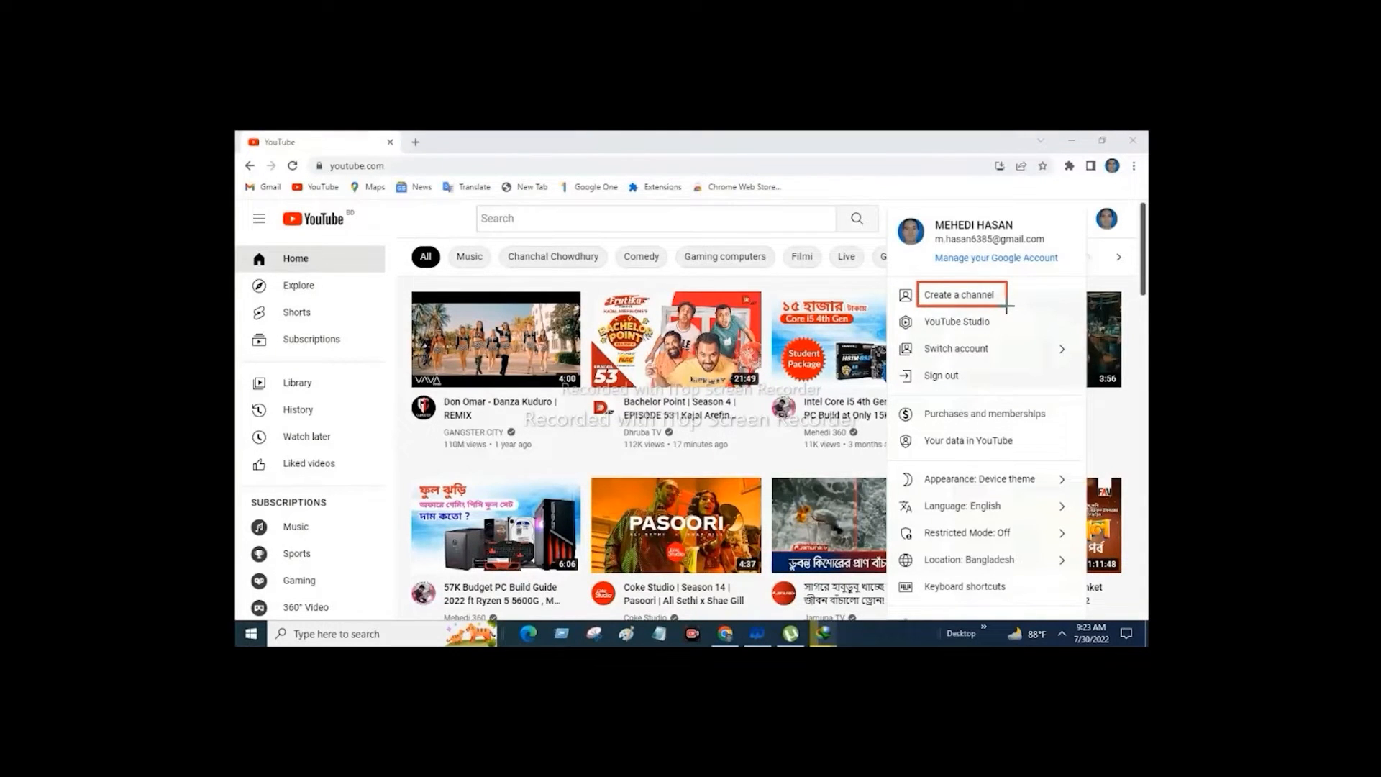
key("Escape")
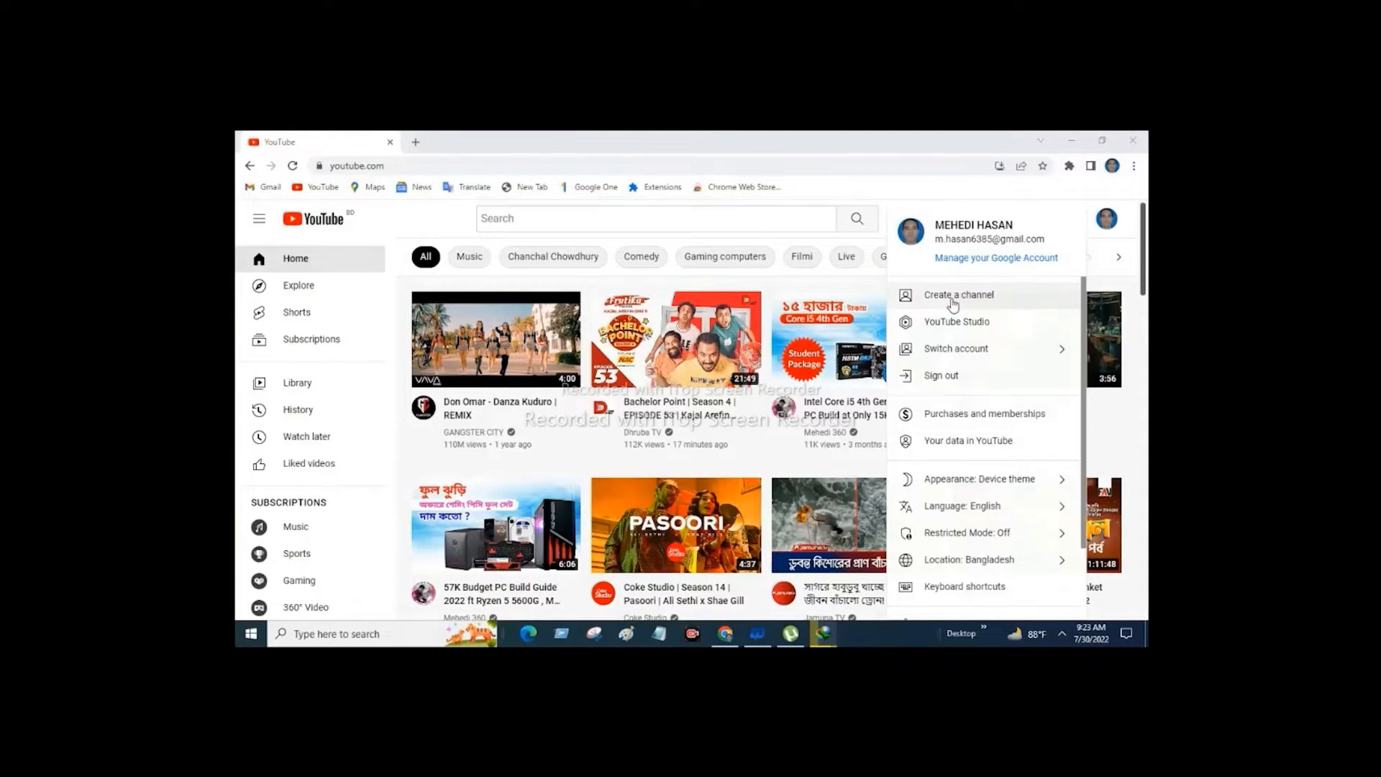
left_click(953, 304)
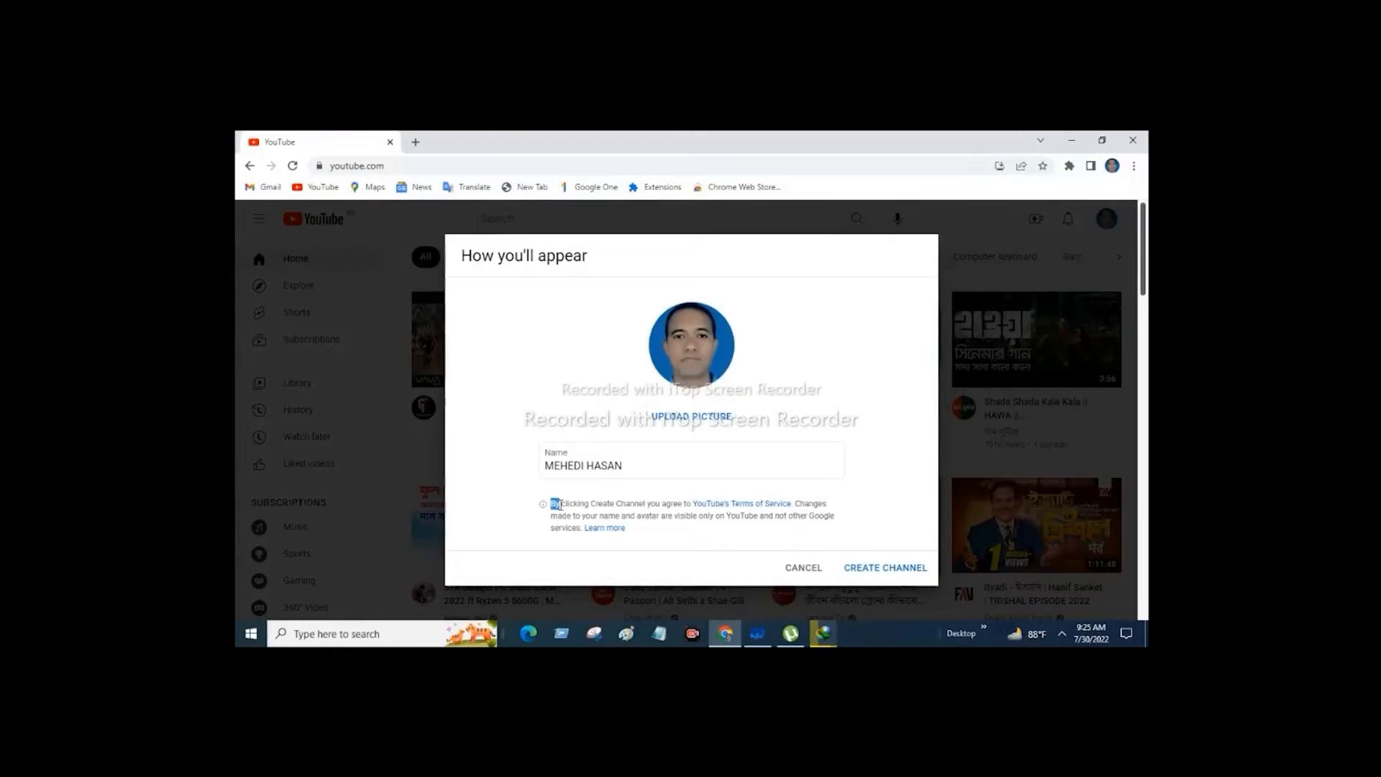
Step: Translate the terms notice below the channel name with Google Translate
left_click_drag(551, 503, 584, 529)
right_click(580, 504)
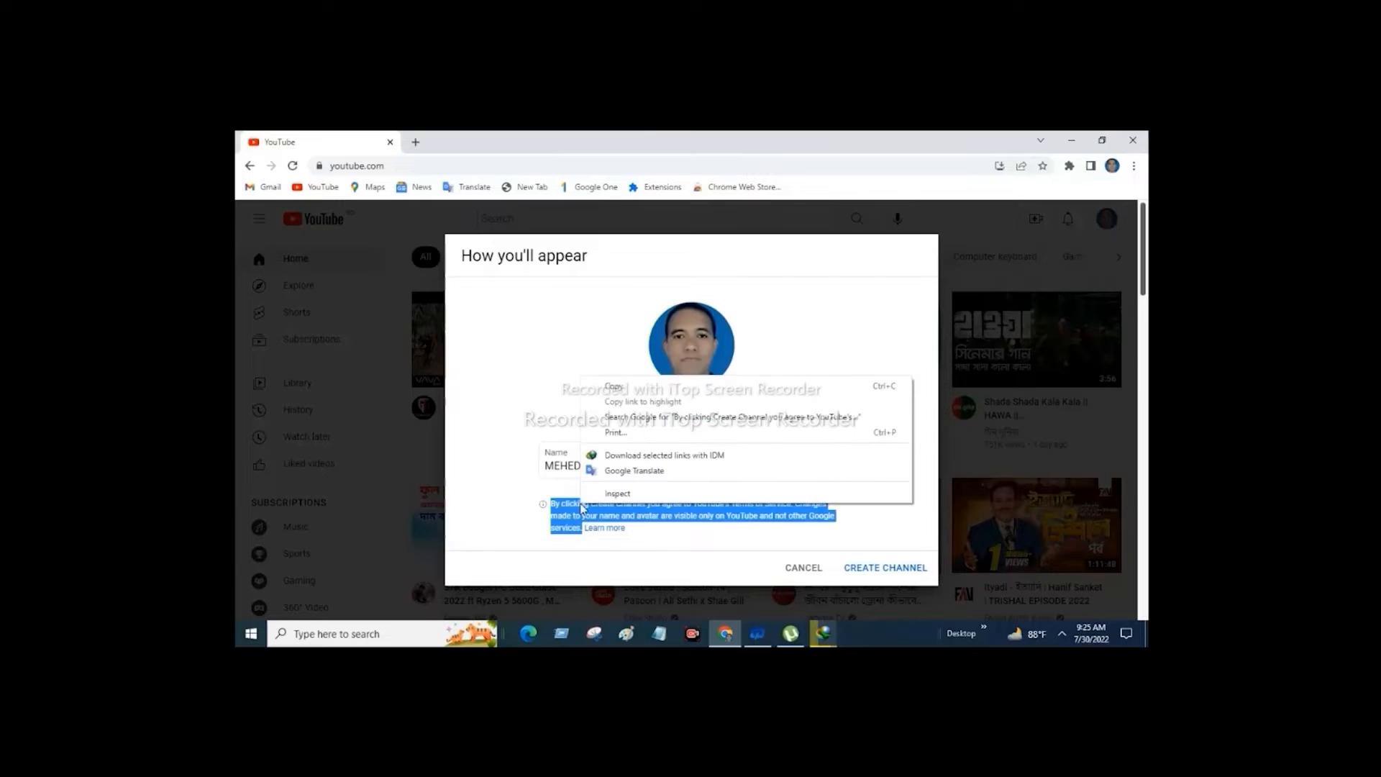
left_click(631, 471)
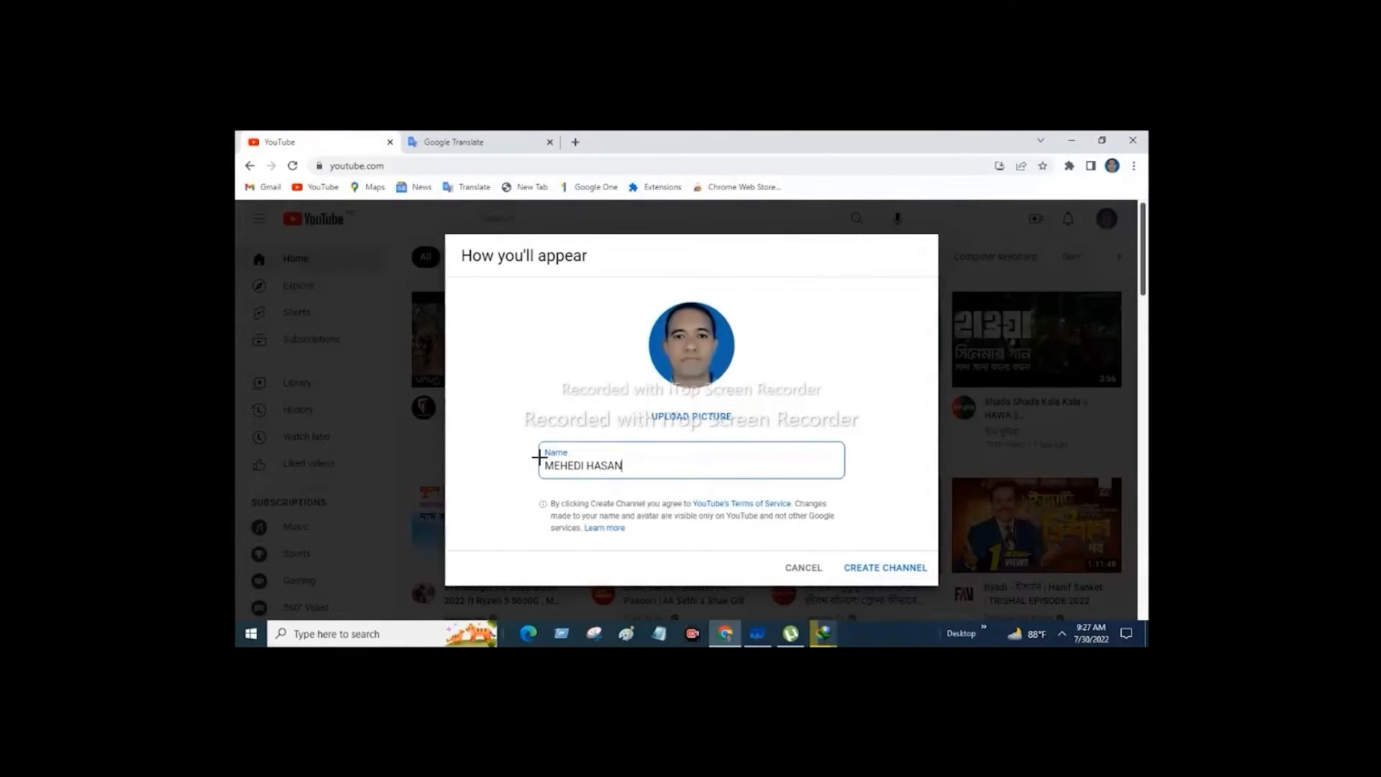
Step: Keep the suggested channel name and picture and create the channel
left_click_drag(540, 456, 627, 473)
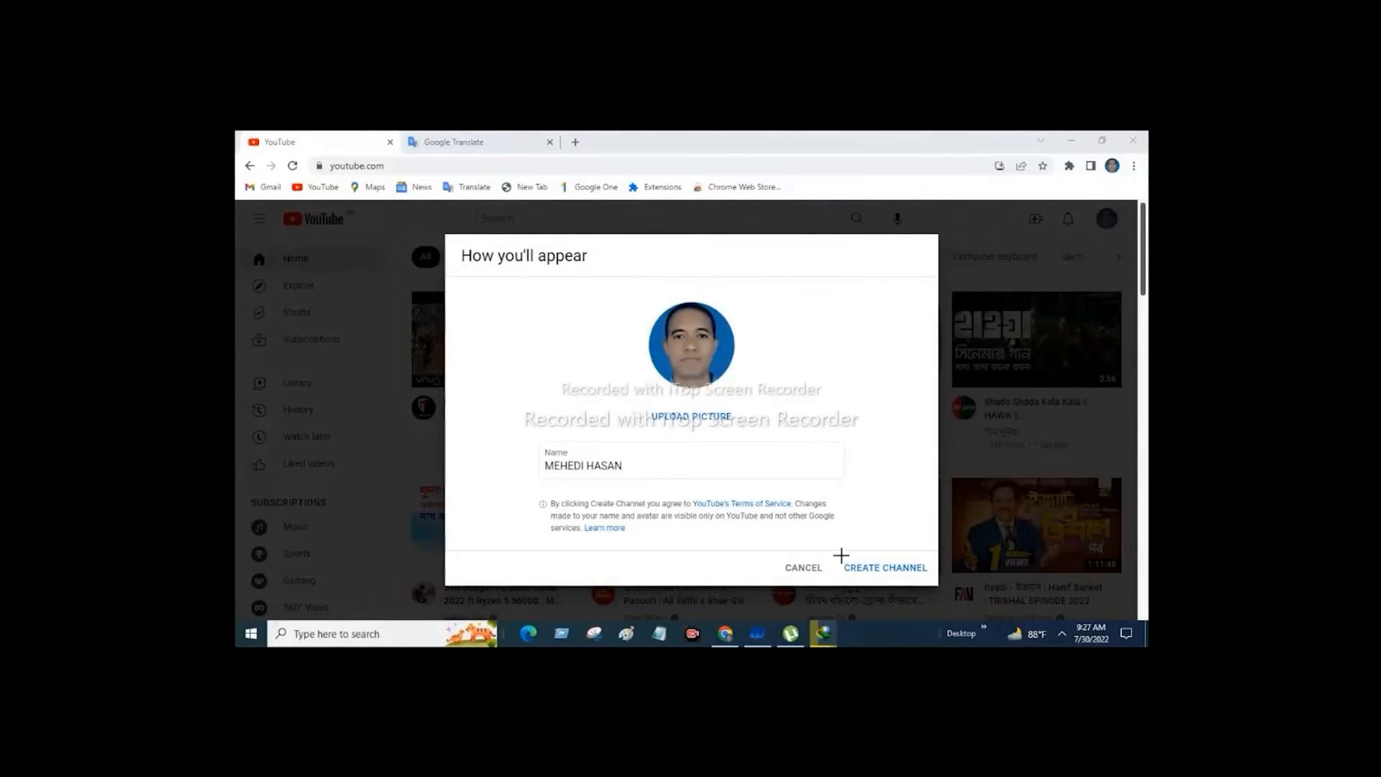
left_click_drag(838, 552, 934, 578)
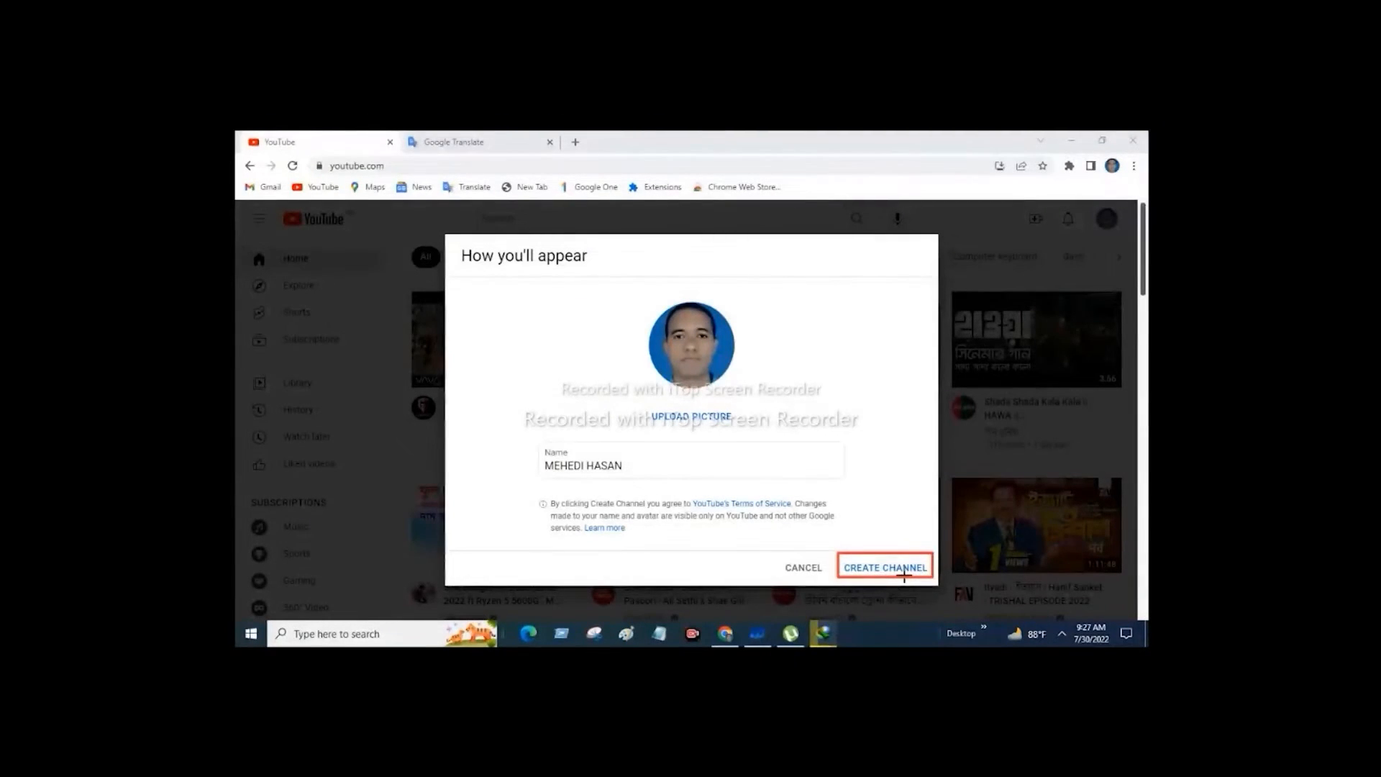
left_click(904, 574)
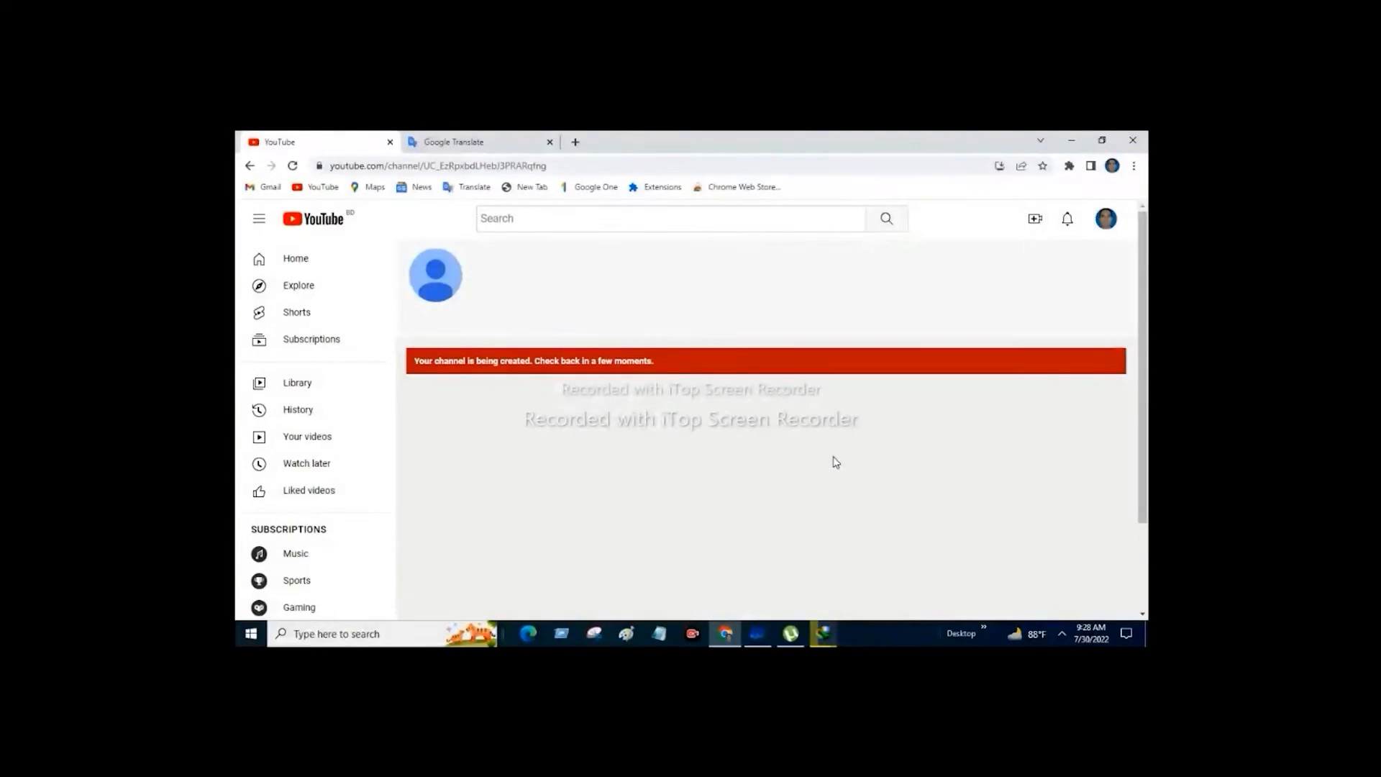
Step: Reload the new channel's page and check the channel name in its header
scroll(836, 462, "down", 2)
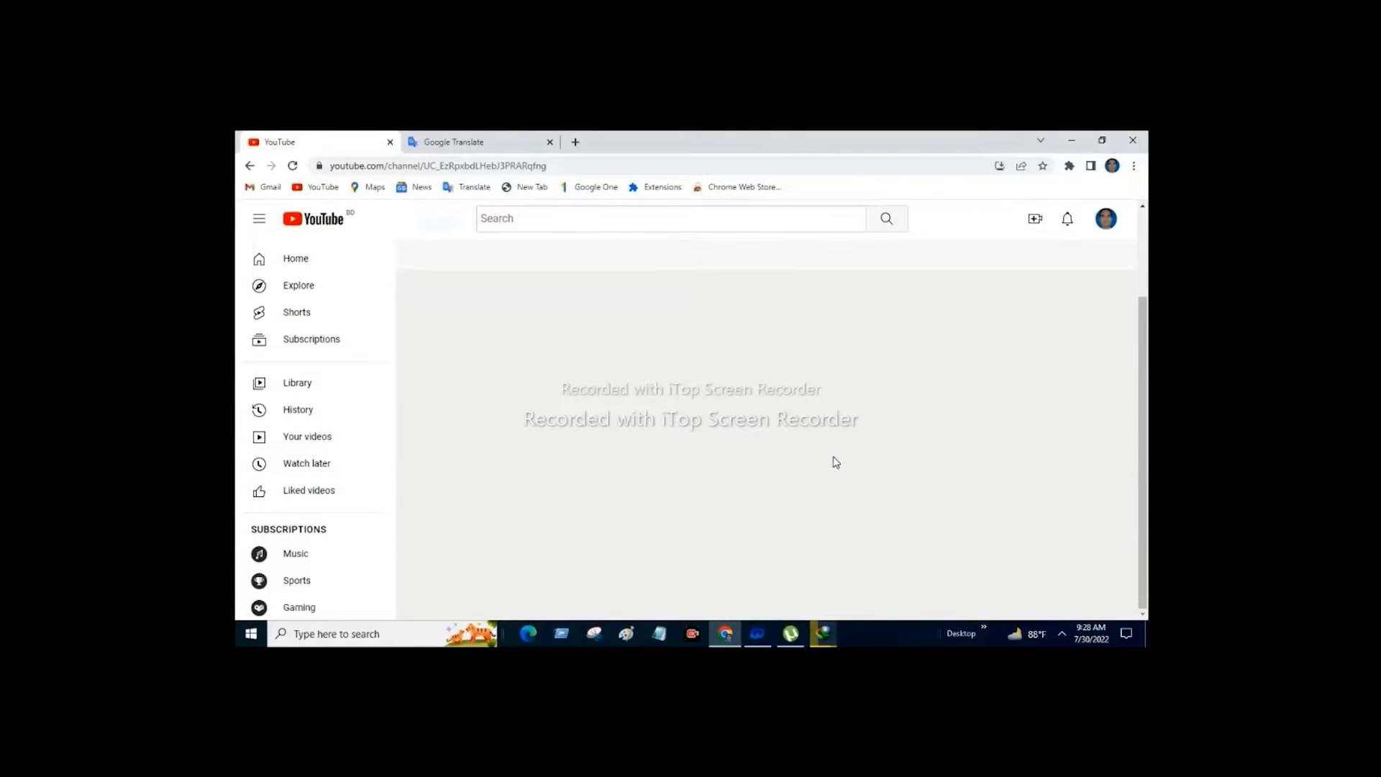
scroll(836, 463, "up", 2)
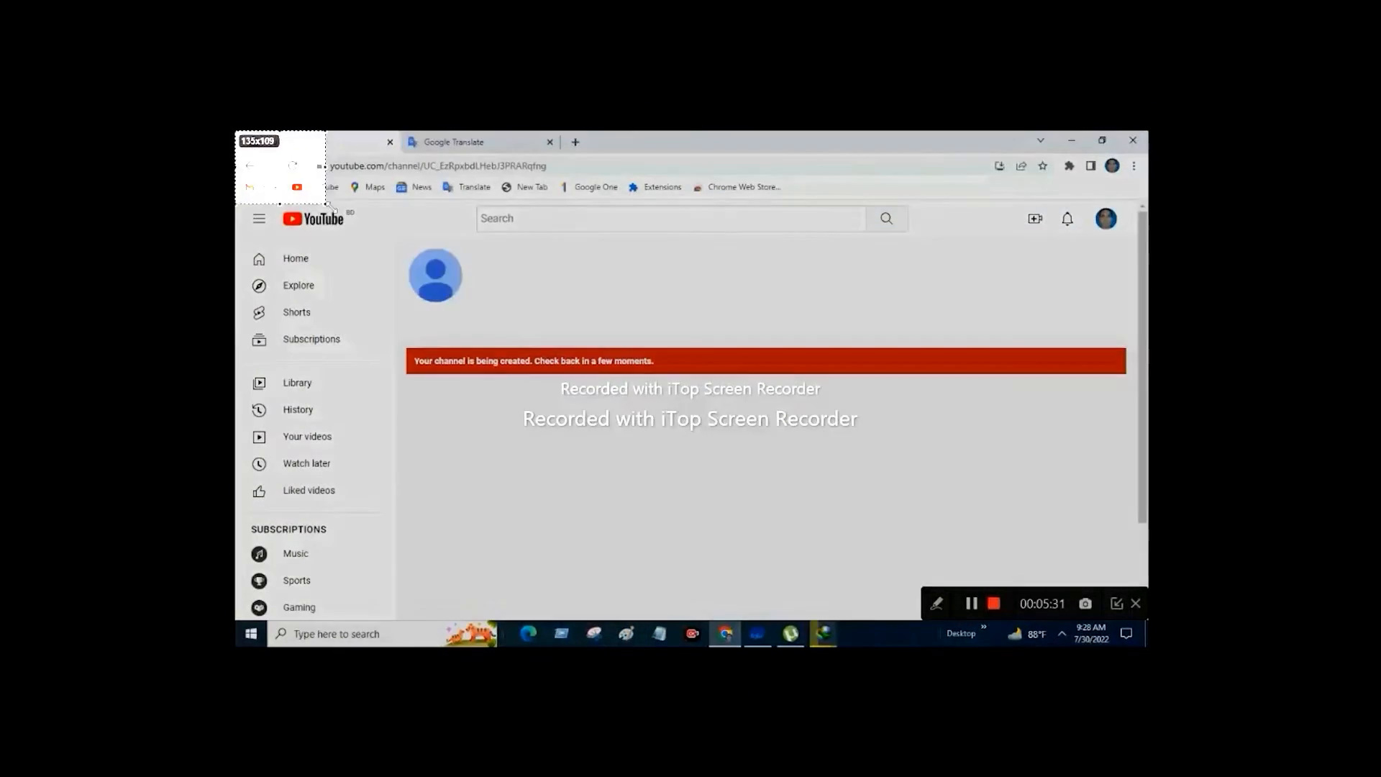
left_click_drag(238, 134, 1147, 645)
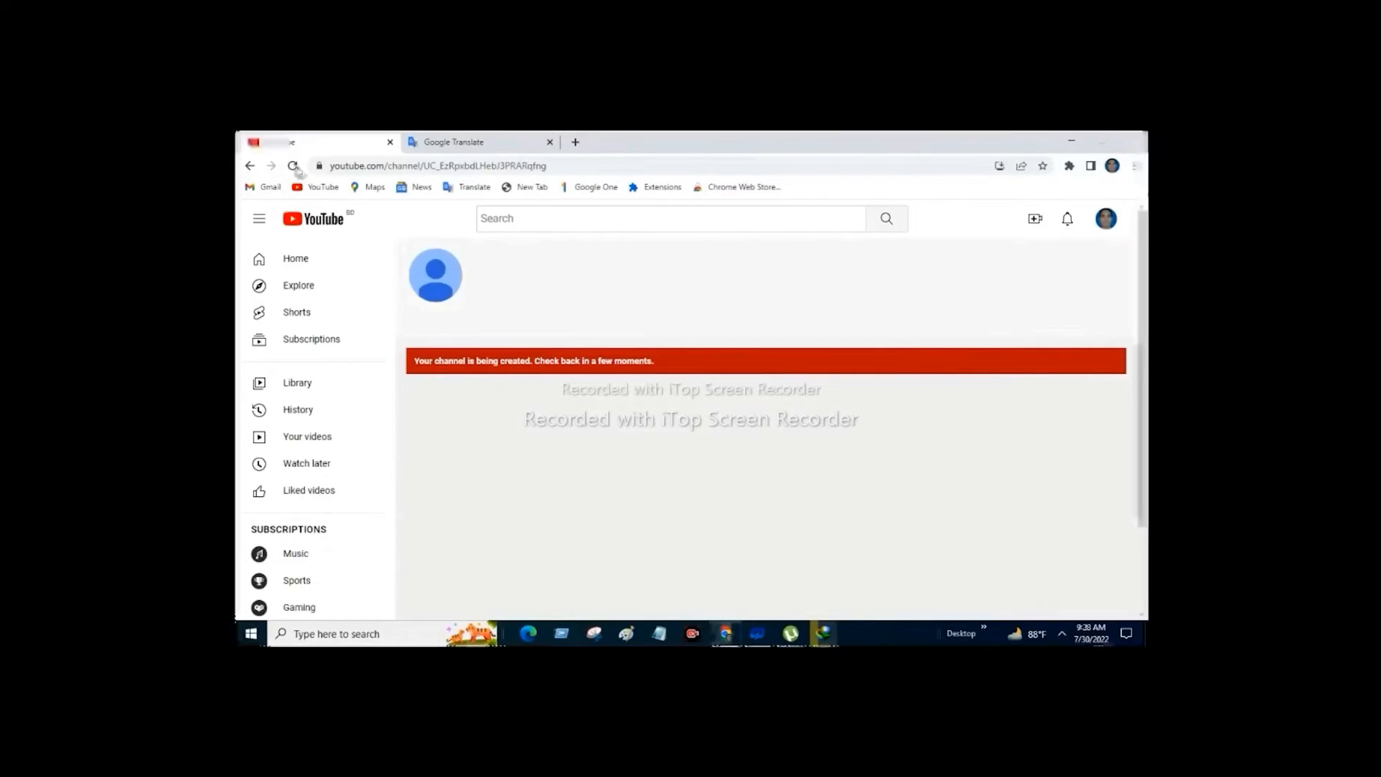
left_click(294, 167)
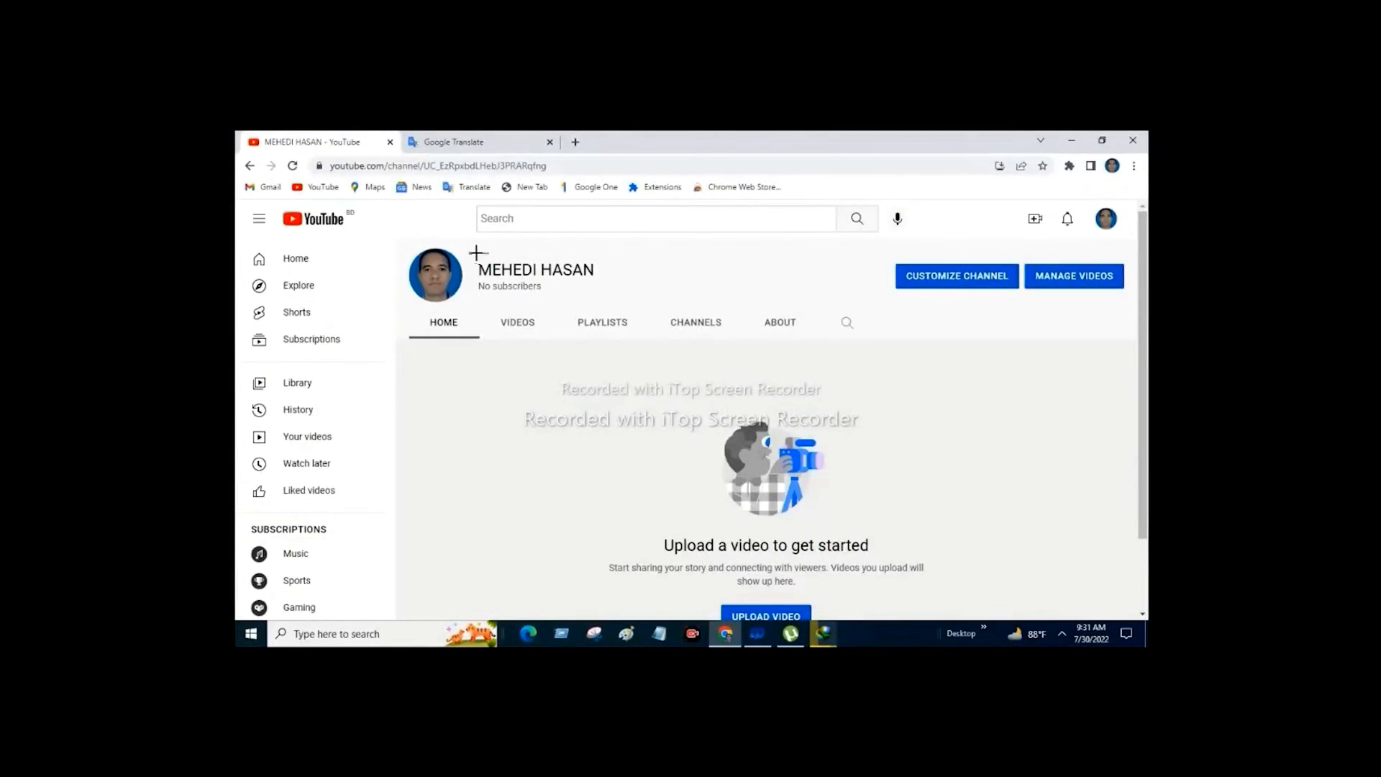
left_click_drag(472, 254, 604, 283)
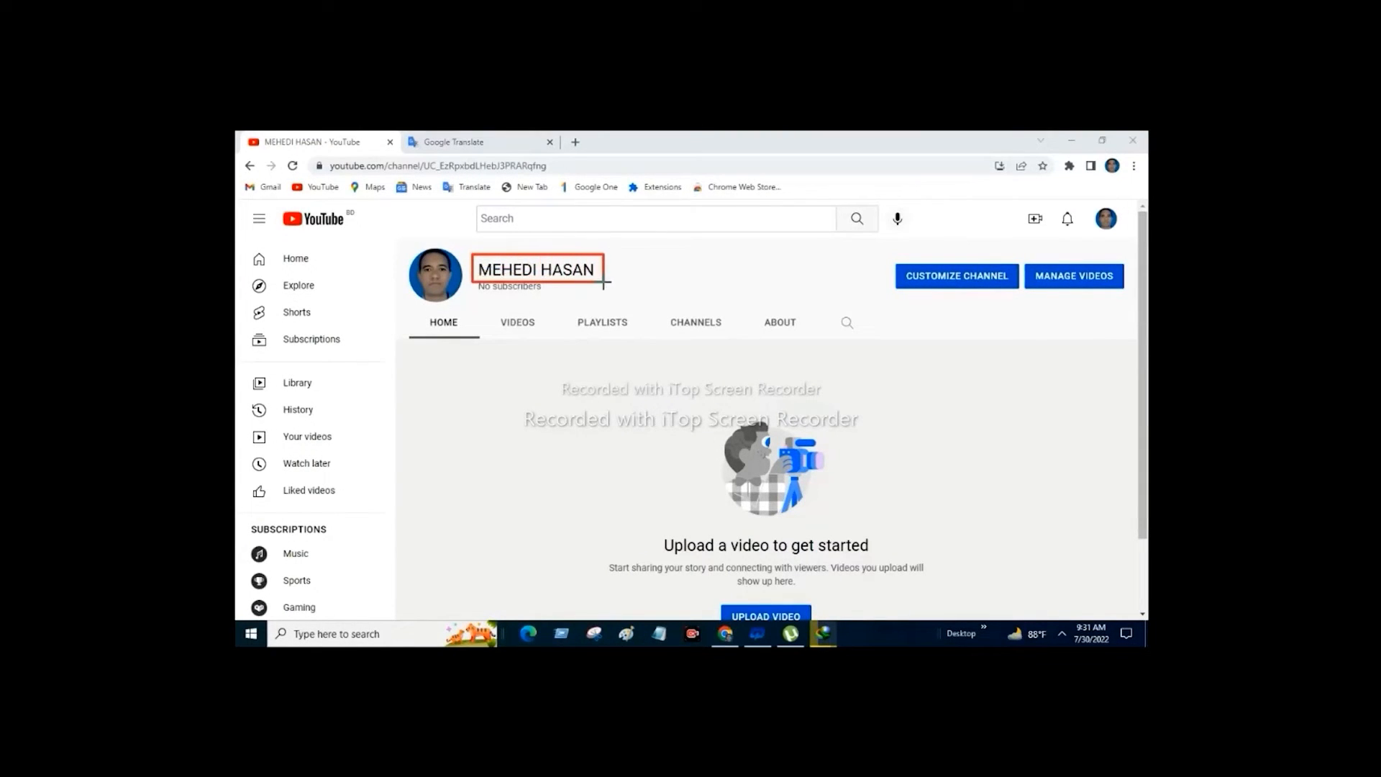